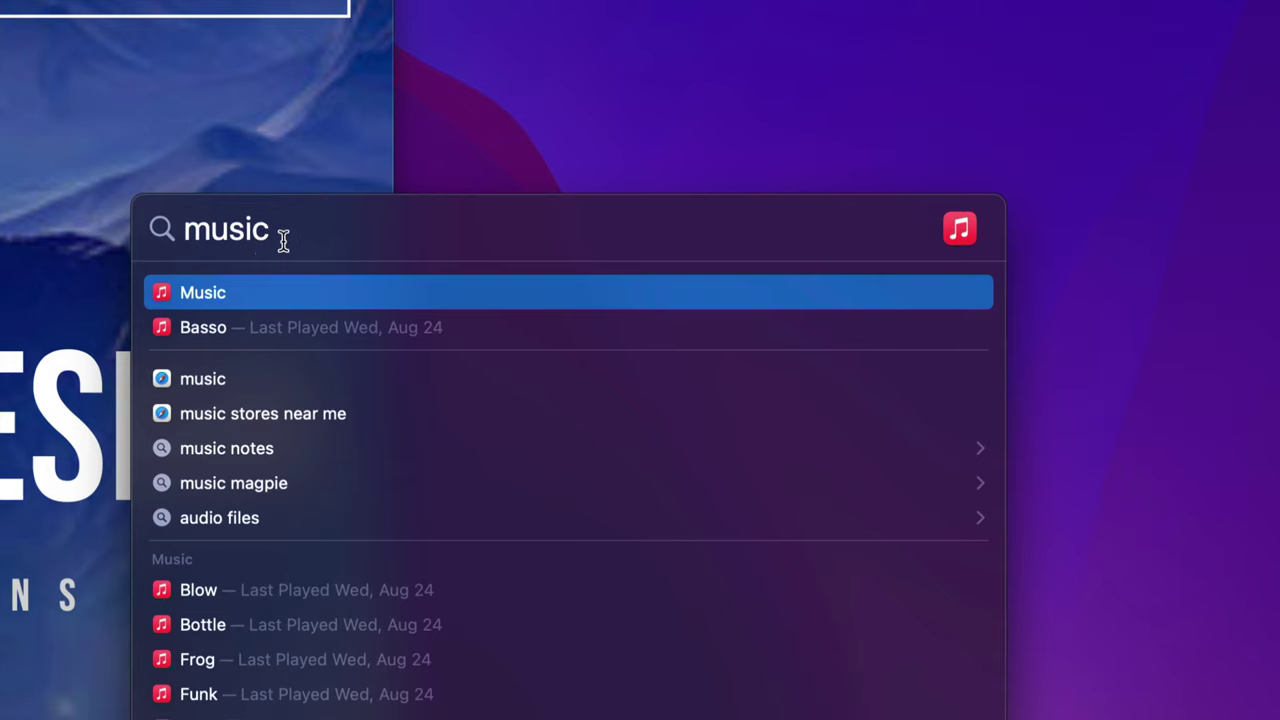
# - Open the Music app, show the contents of the Tech & Design iPhone, and reposition the window beside the browser
pyautogui.click(218, 292)
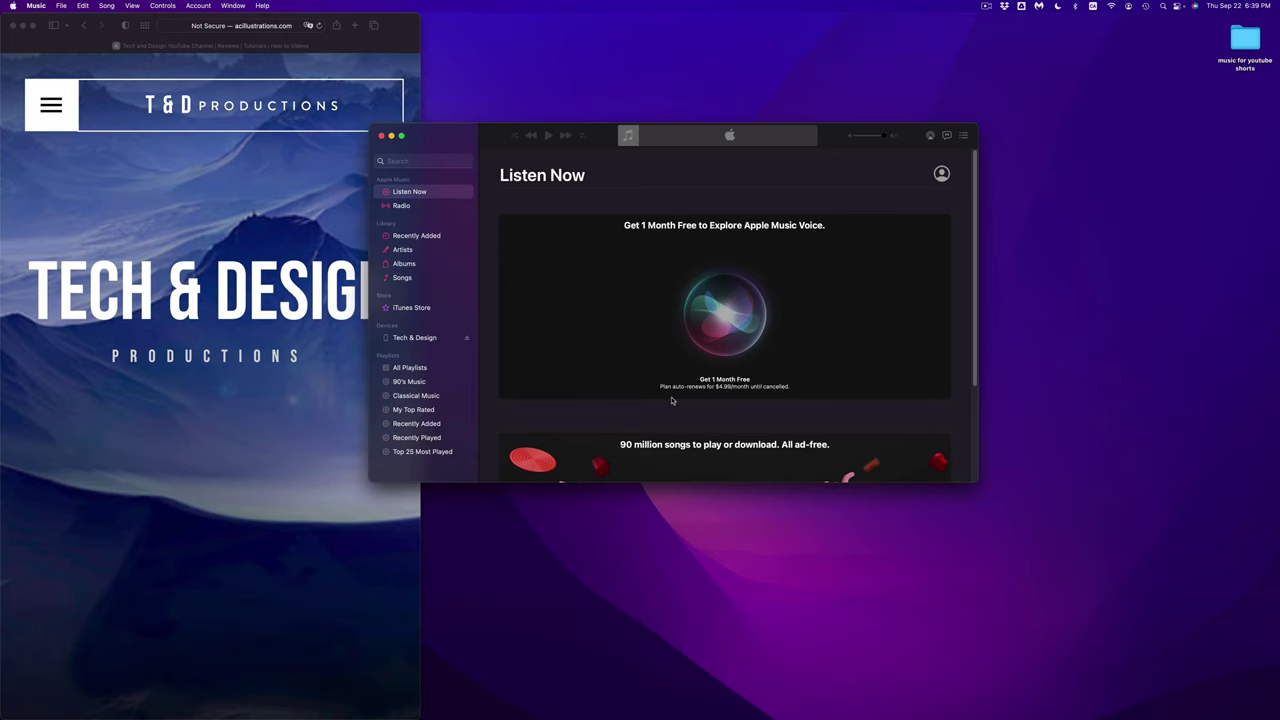
pyautogui.moveTo(443, 149); pyautogui.dragTo(603, 207)
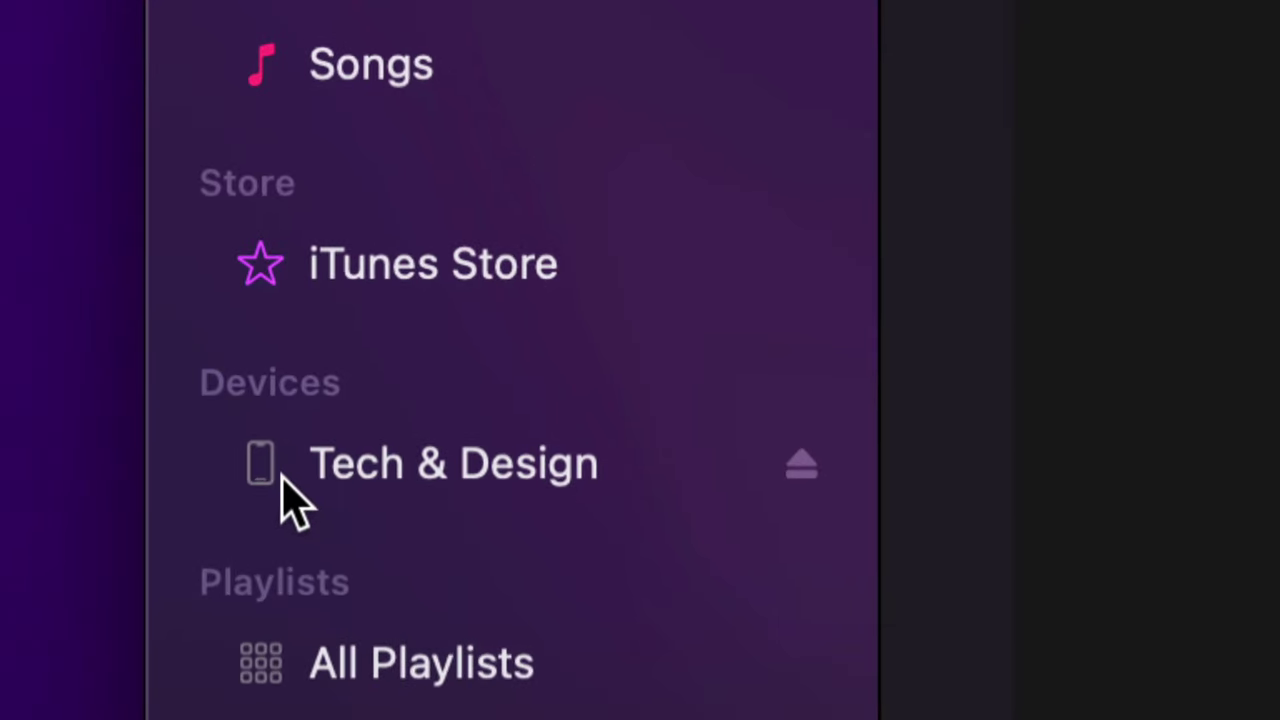
pyautogui.click(478, 476)
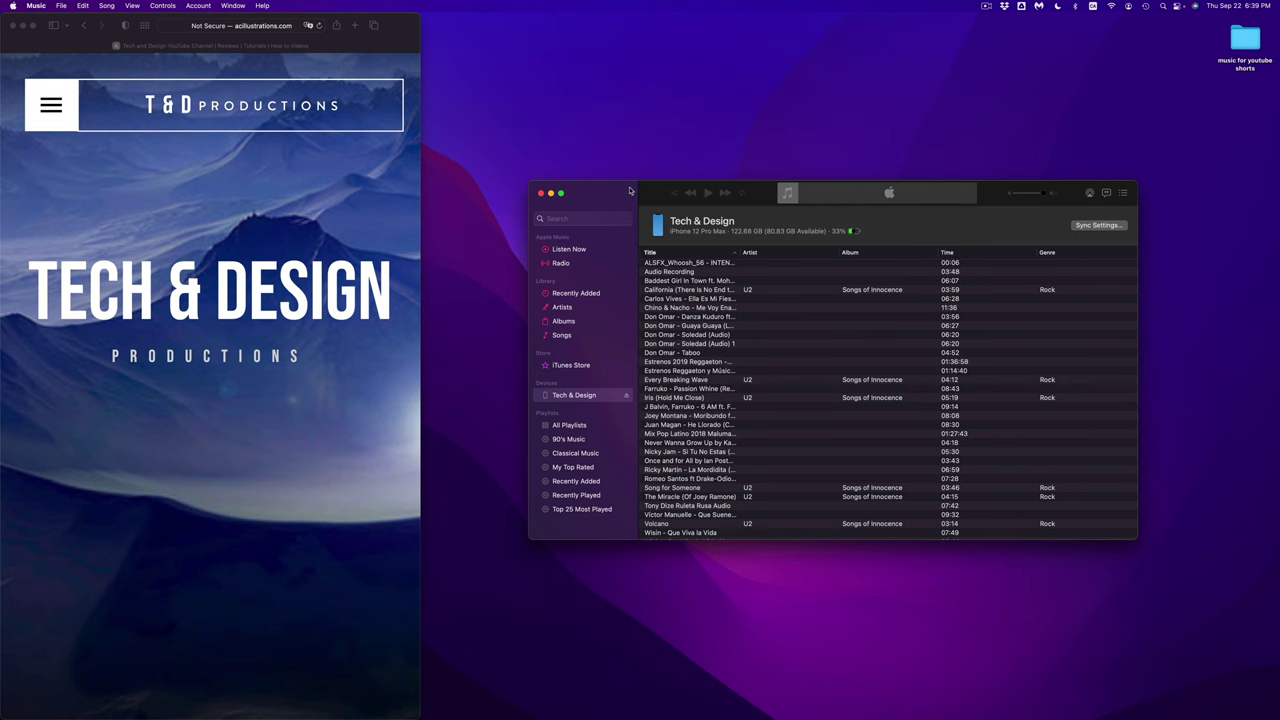
pyautogui.moveTo(634, 191); pyautogui.dragTo(609, 189)
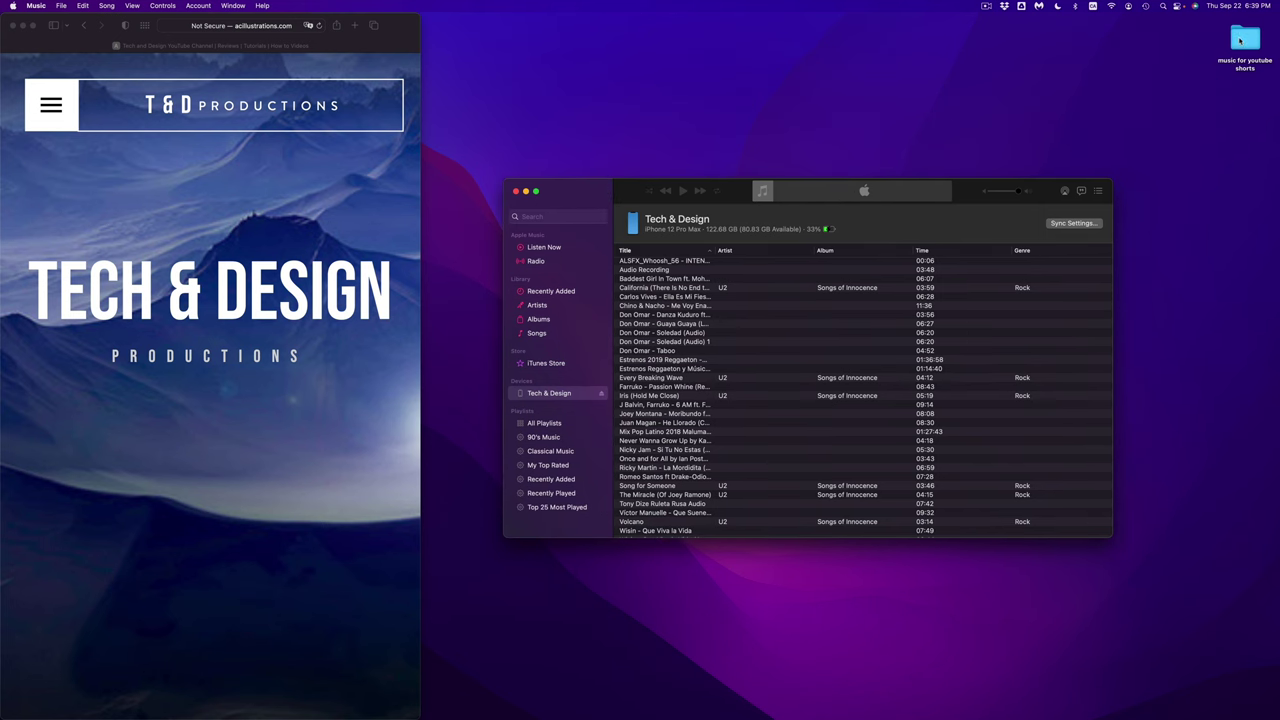
# - Open the desktop folder "music for youtube shorts" with its MP3 files selected, and move its window clear of the Music window
pyautogui.moveTo(1241, 40); pyautogui.dragTo(1004, 85)
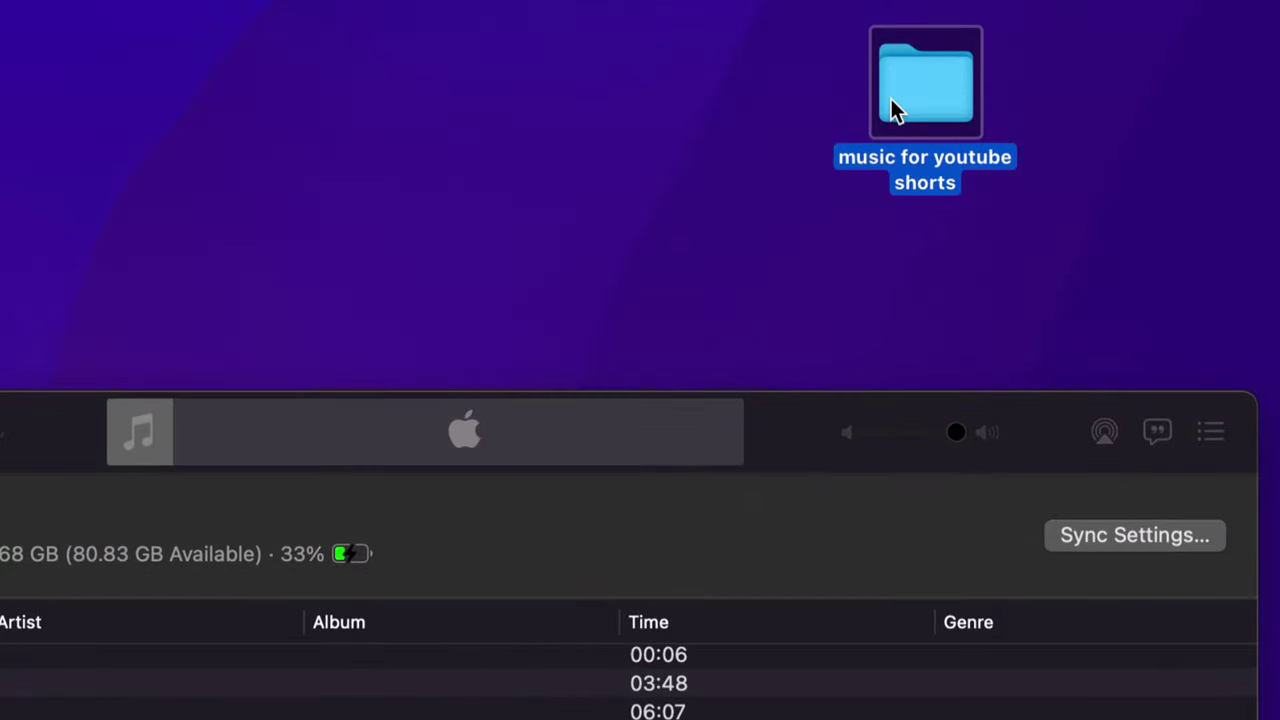
pyautogui.doubleClick(891, 99)
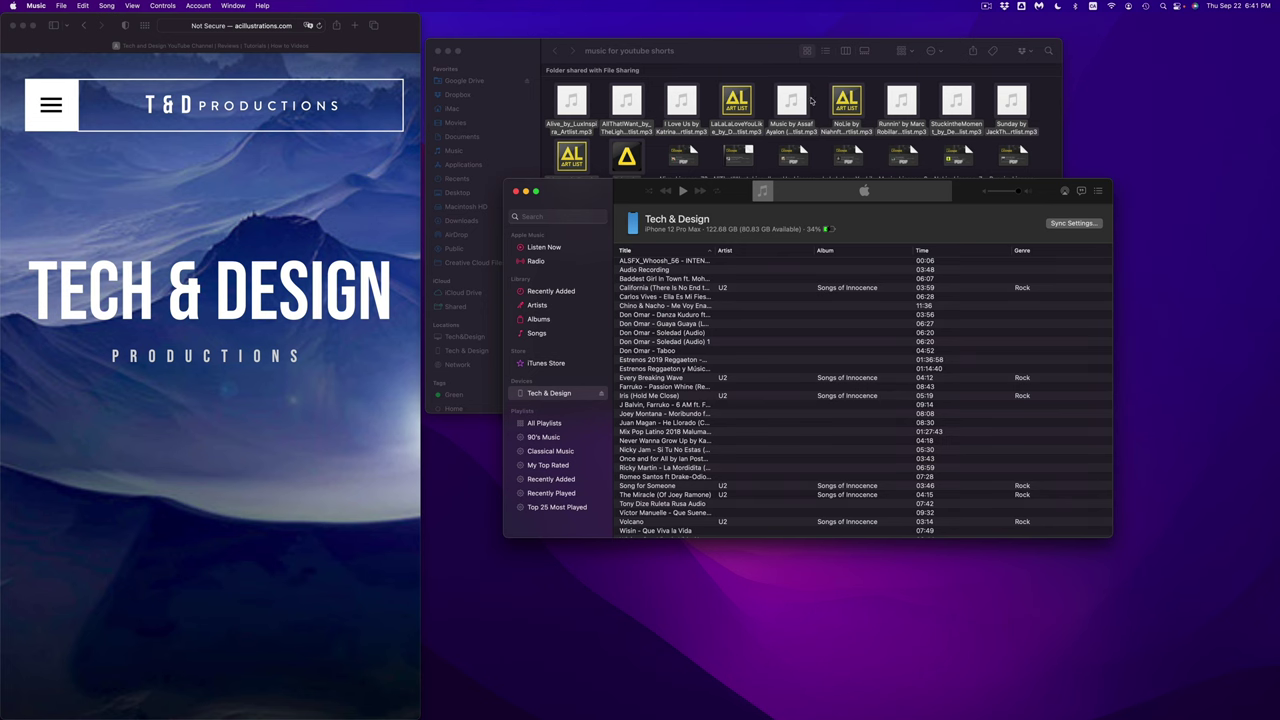
pyautogui.click(738, 55)
pyautogui.moveTo(738, 55); pyautogui.dragTo(886, 25)
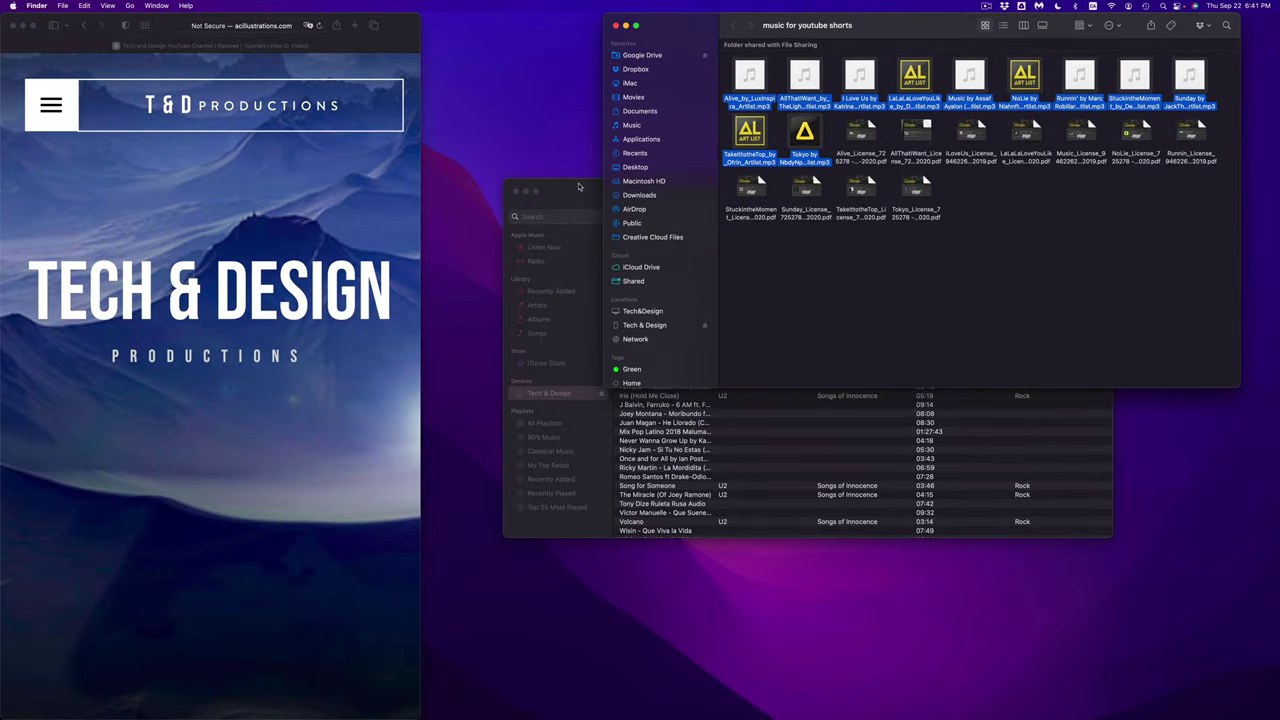
# - Add the selected MP3 files from the folder to the Recently Added section of the music library
pyautogui.click(263, 282)
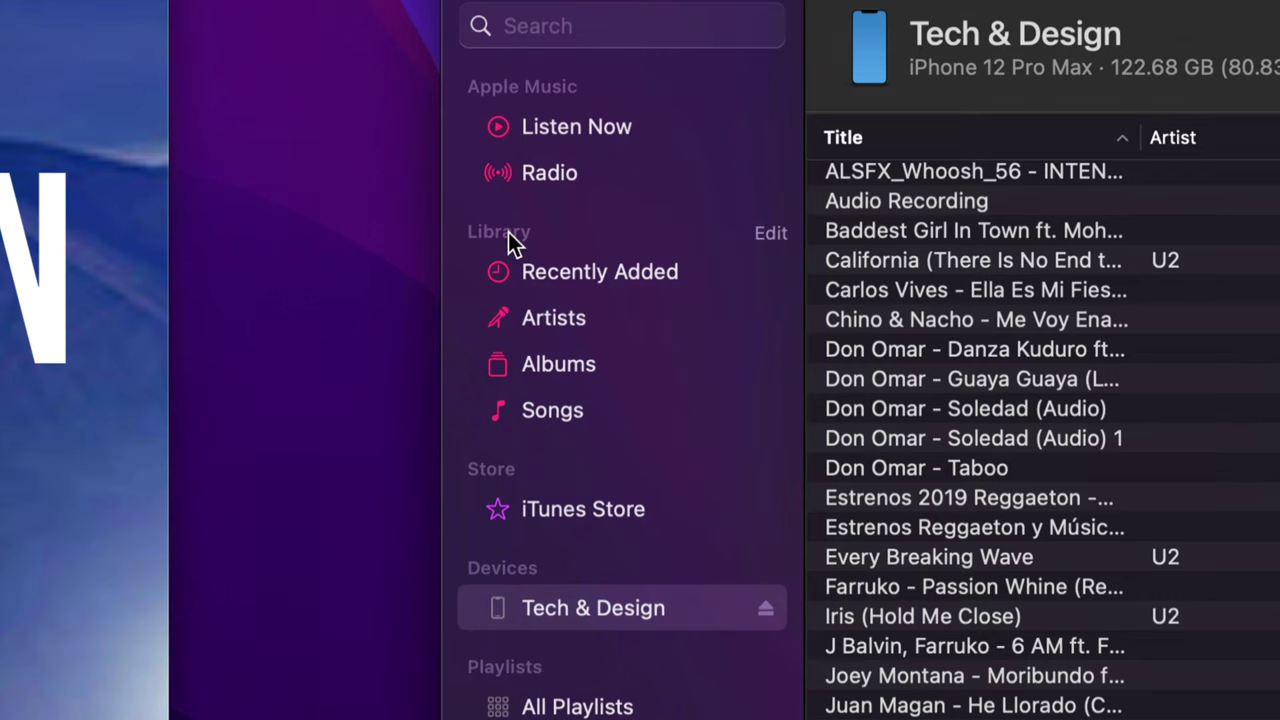
pyautogui.click(612, 280)
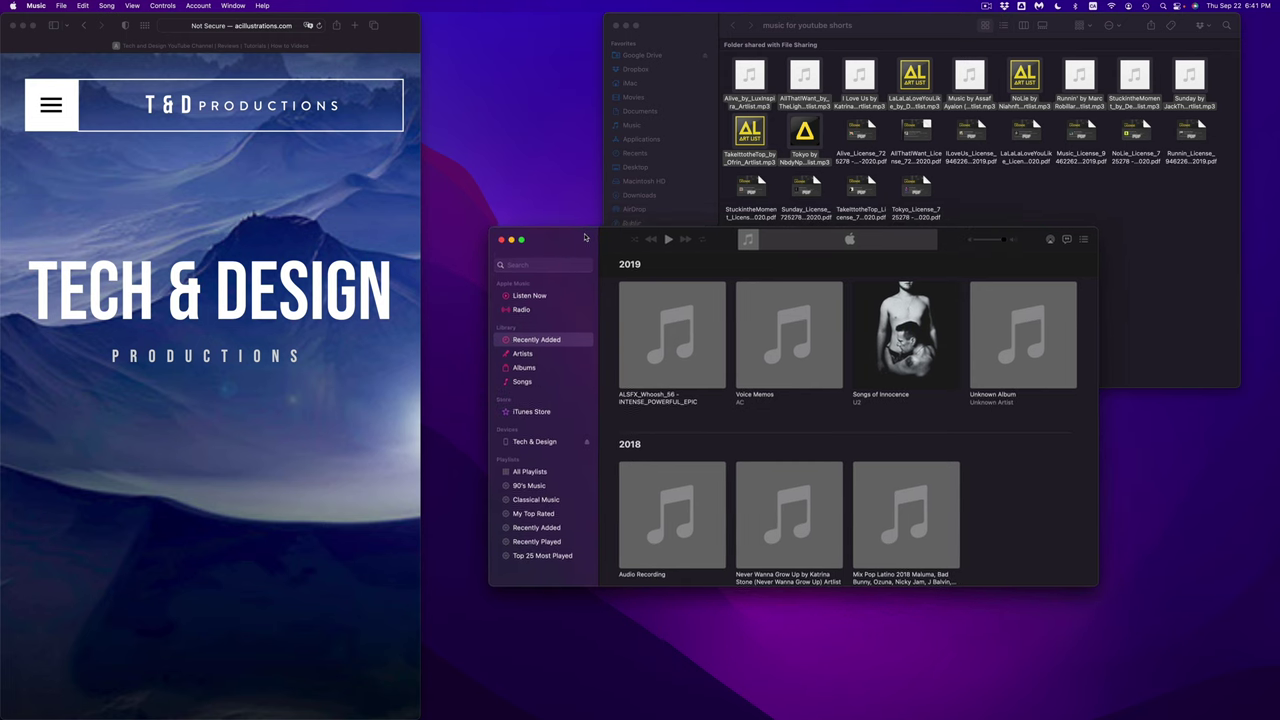
pyautogui.moveTo(584, 235); pyautogui.dragTo(576, 252)
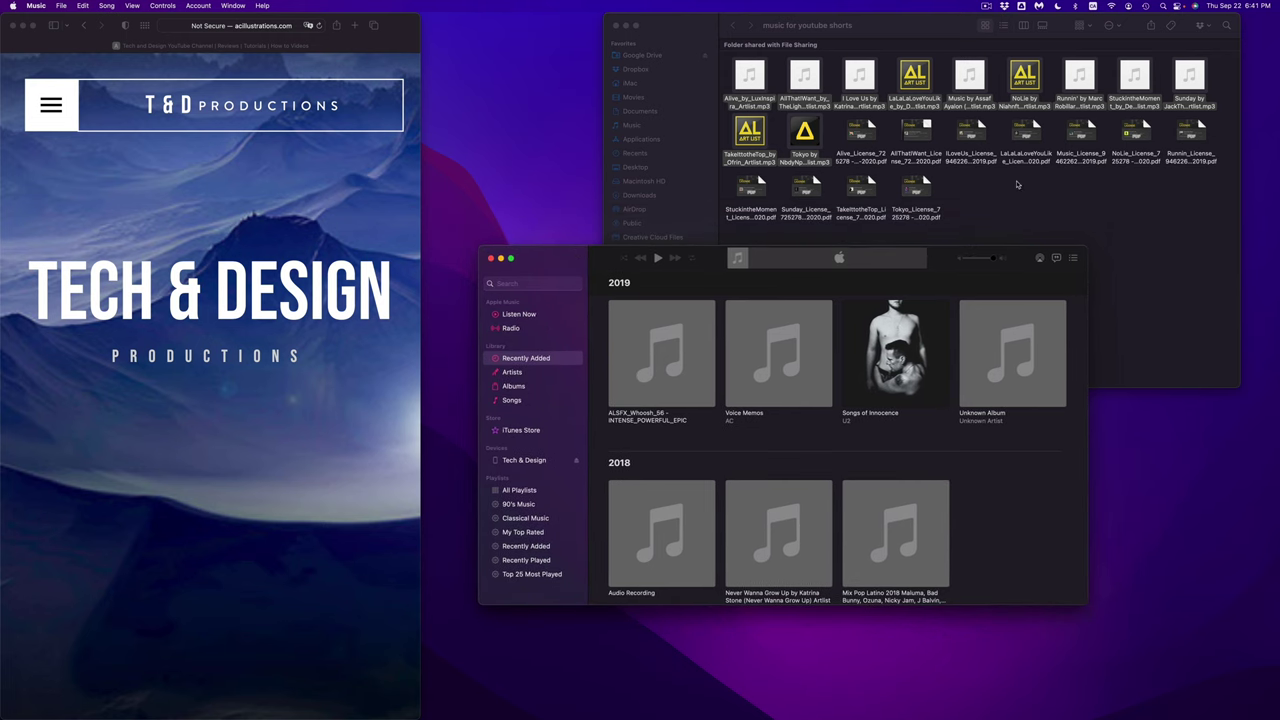
pyautogui.moveTo(762, 83)
pyautogui.moveTo(762, 83); pyautogui.dragTo(529, 362)
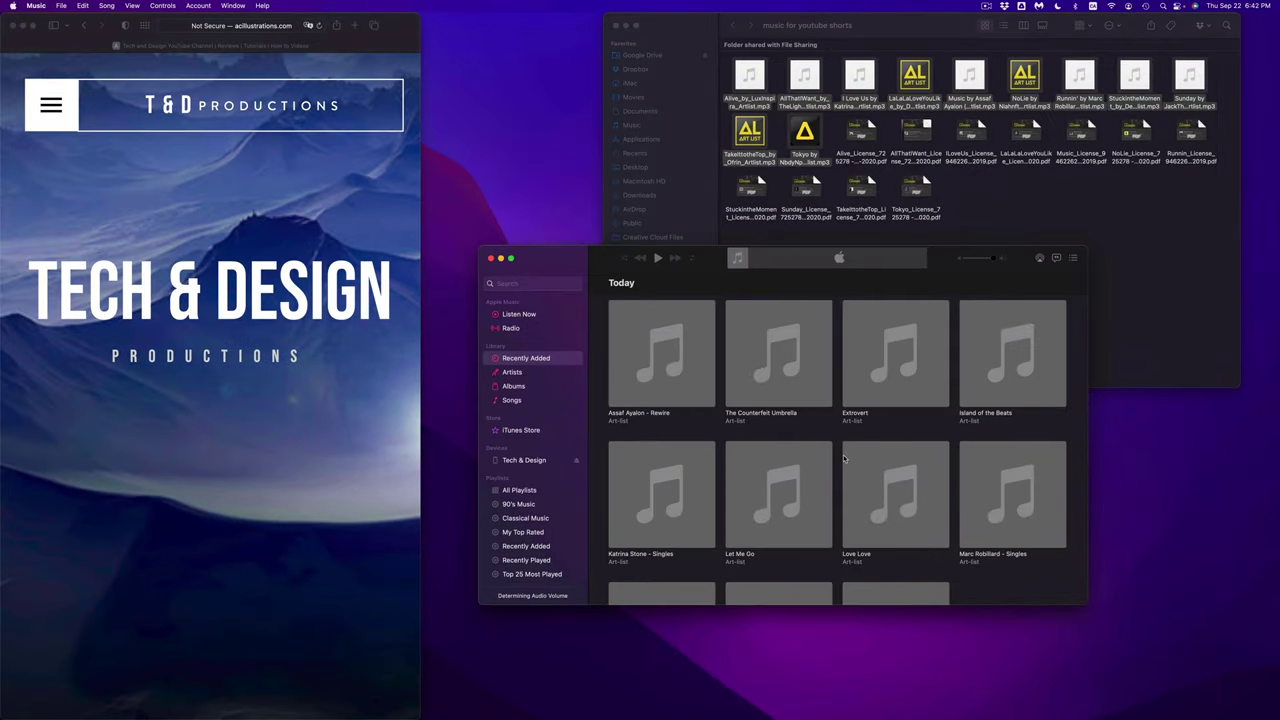
# - Delete the U2 album Songs of Innocence from the music library and move its files to the Trash
pyautogui.scroll(-3, 938, 506)
pyautogui.scroll(-10, 940, 508)
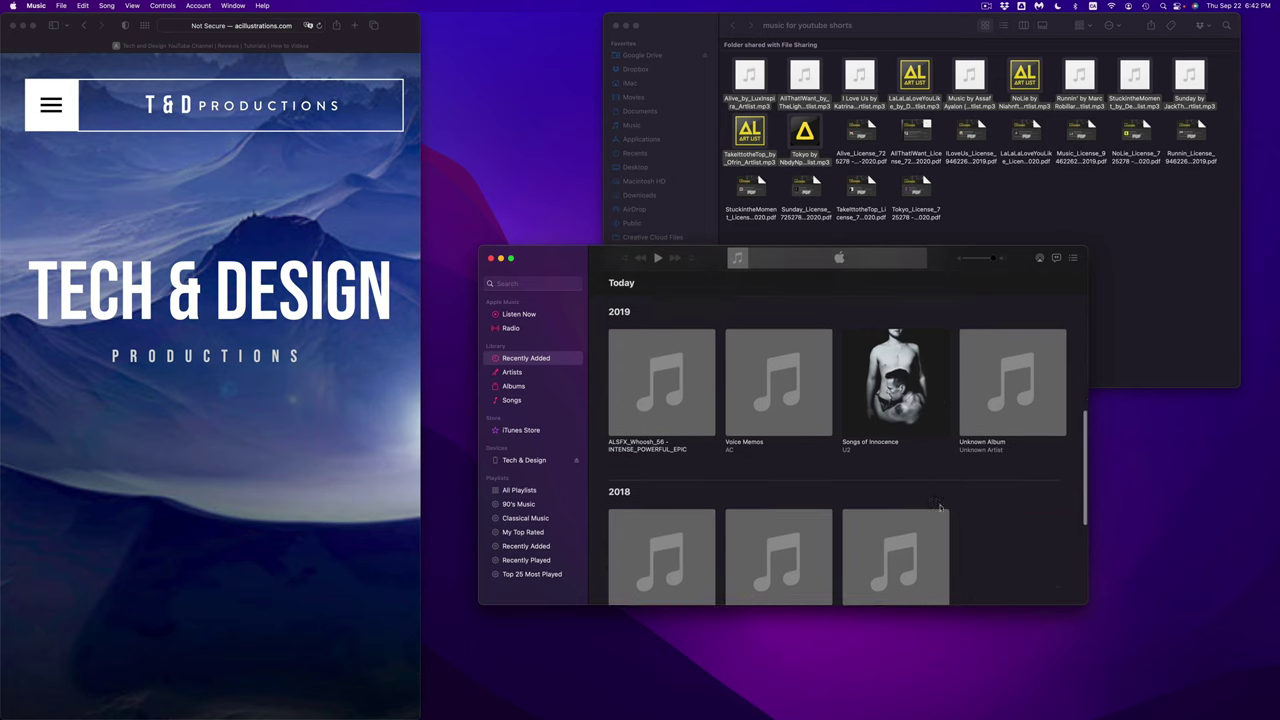
pyautogui.scroll(15, 940, 508)
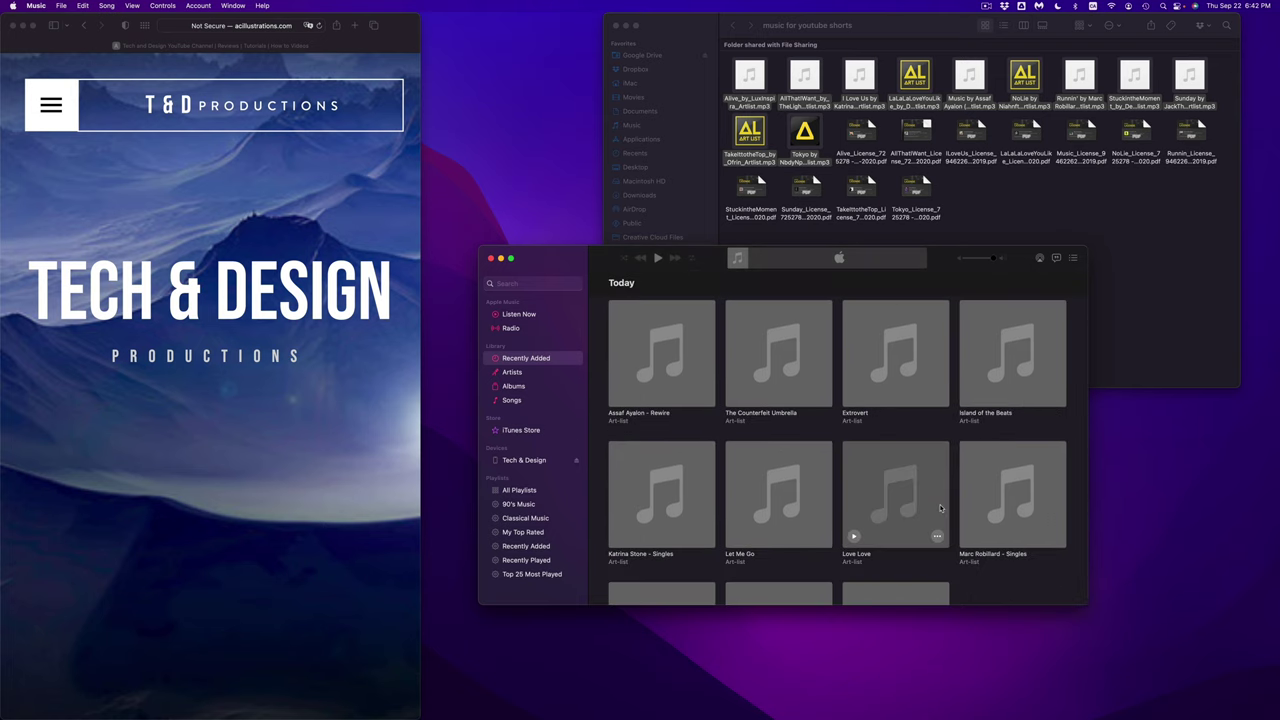
pyautogui.scroll(-3, 940, 508)
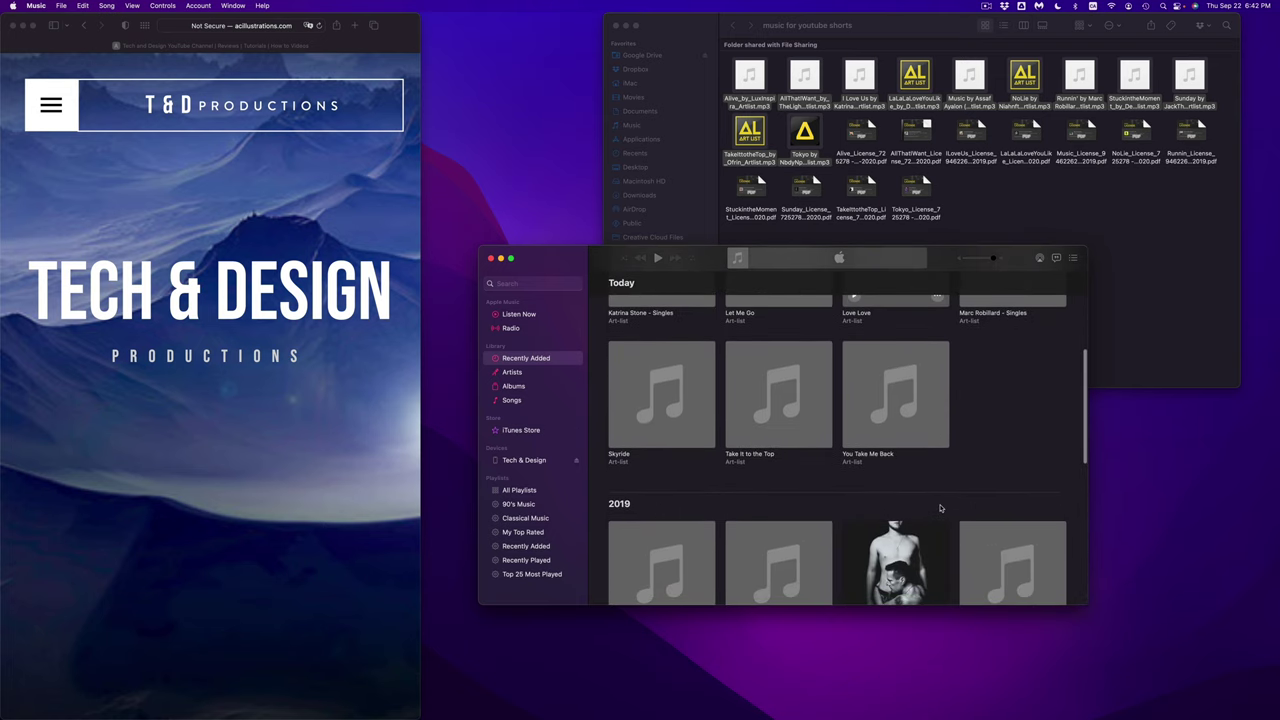
pyautogui.scroll(-3, 940, 508)
pyautogui.scroll(-2, 940, 508)
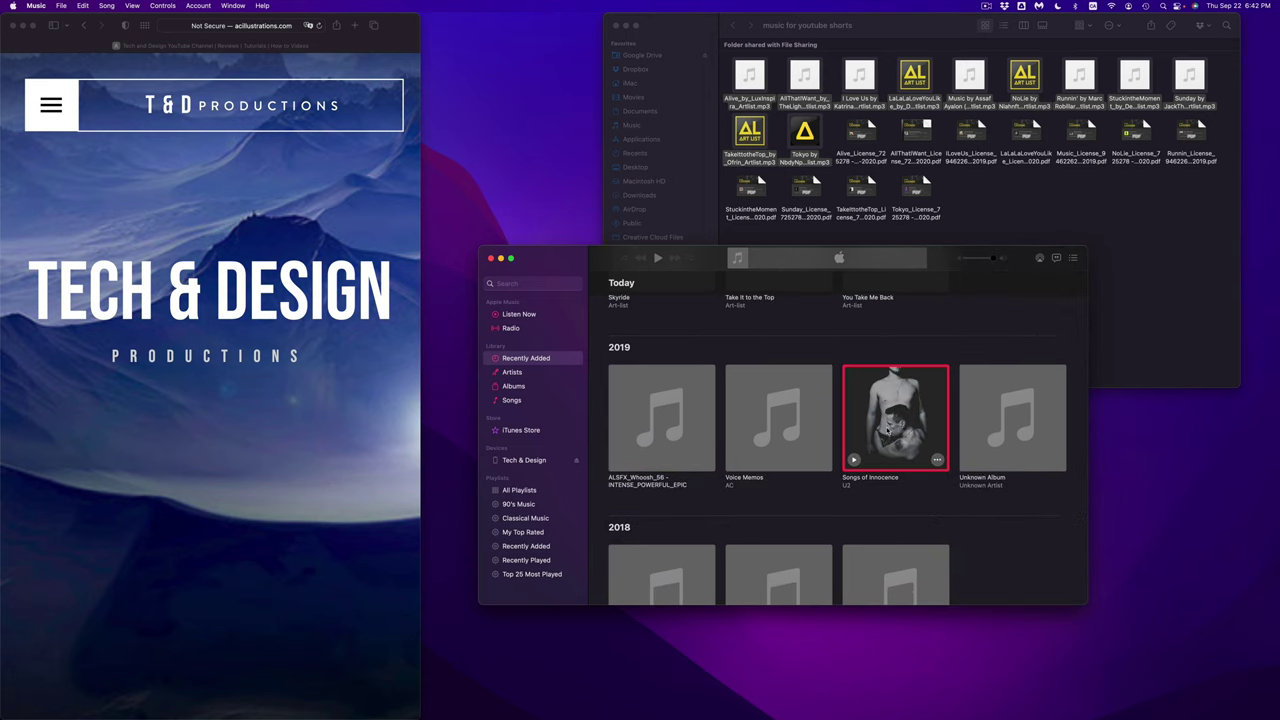
pyautogui.press('Delete')
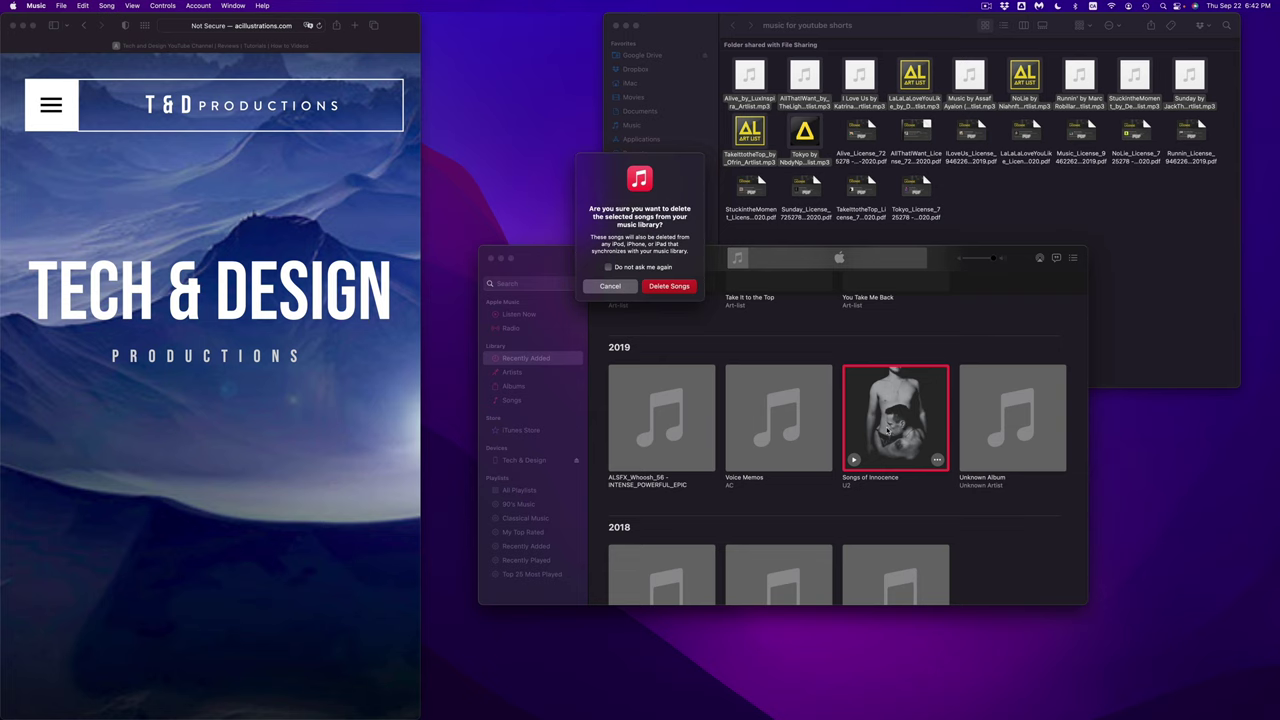
pyautogui.click(674, 290)
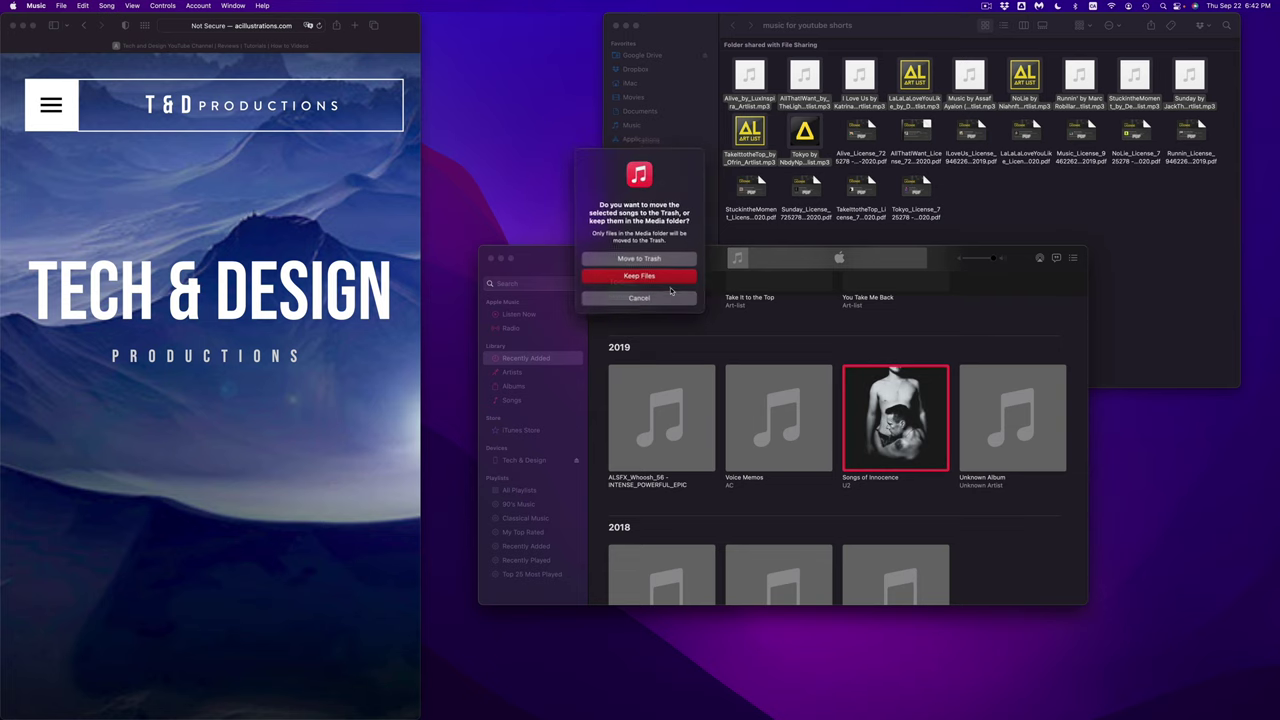
pyautogui.click(626, 258)
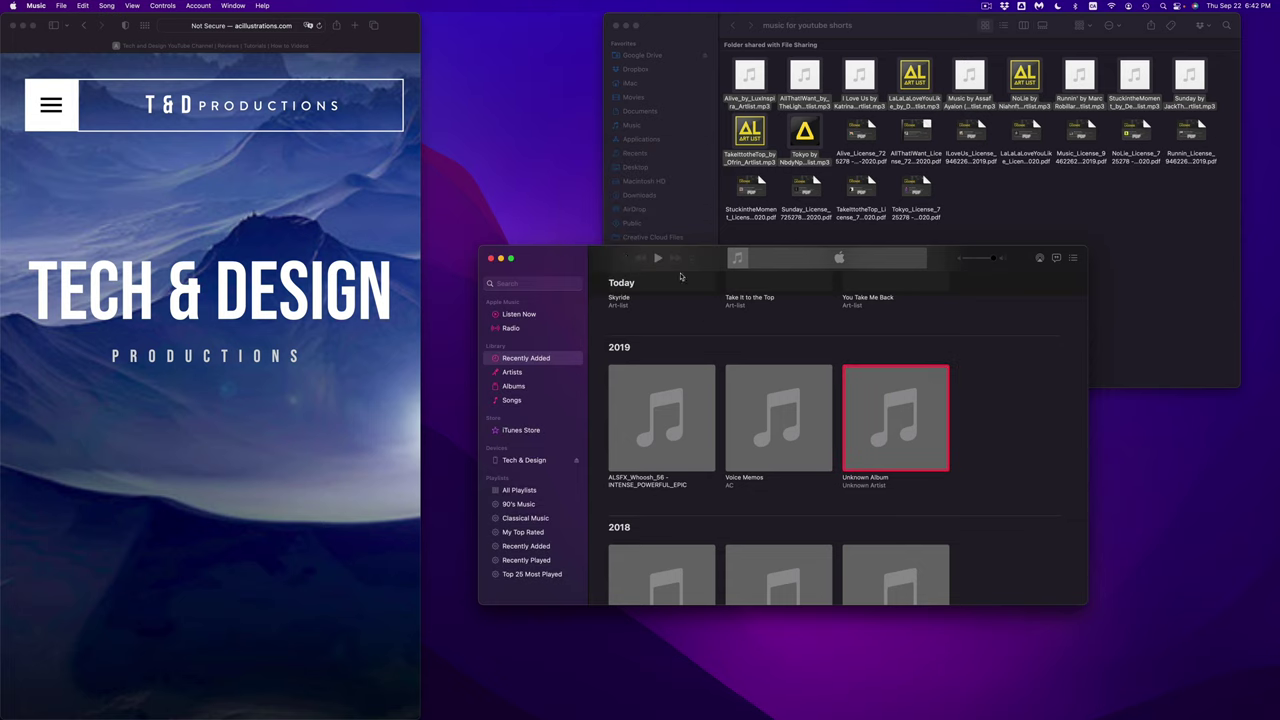
# - Delete all remaining albums from 2019, 2018 and 2015 from the library together and move their files to the Trash
pyautogui.scroll(-2, 1015, 414)
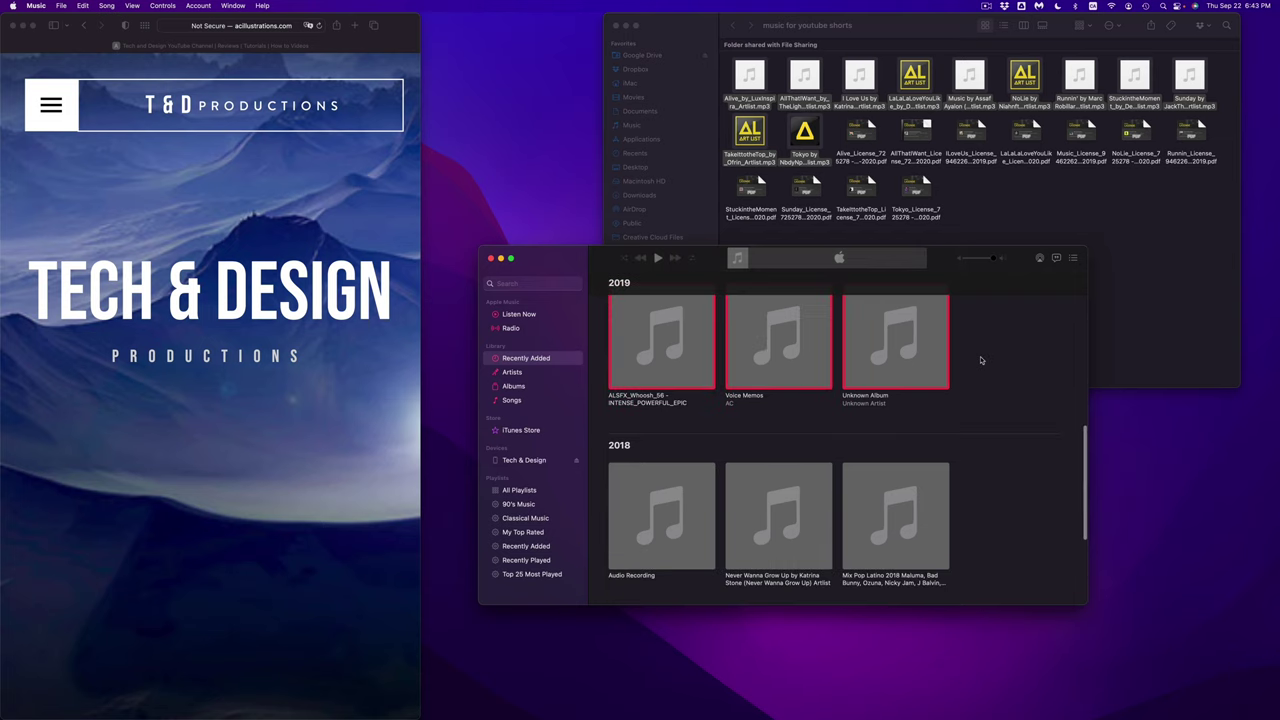
pyautogui.moveTo(986, 350); pyautogui.dragTo(660, 540)
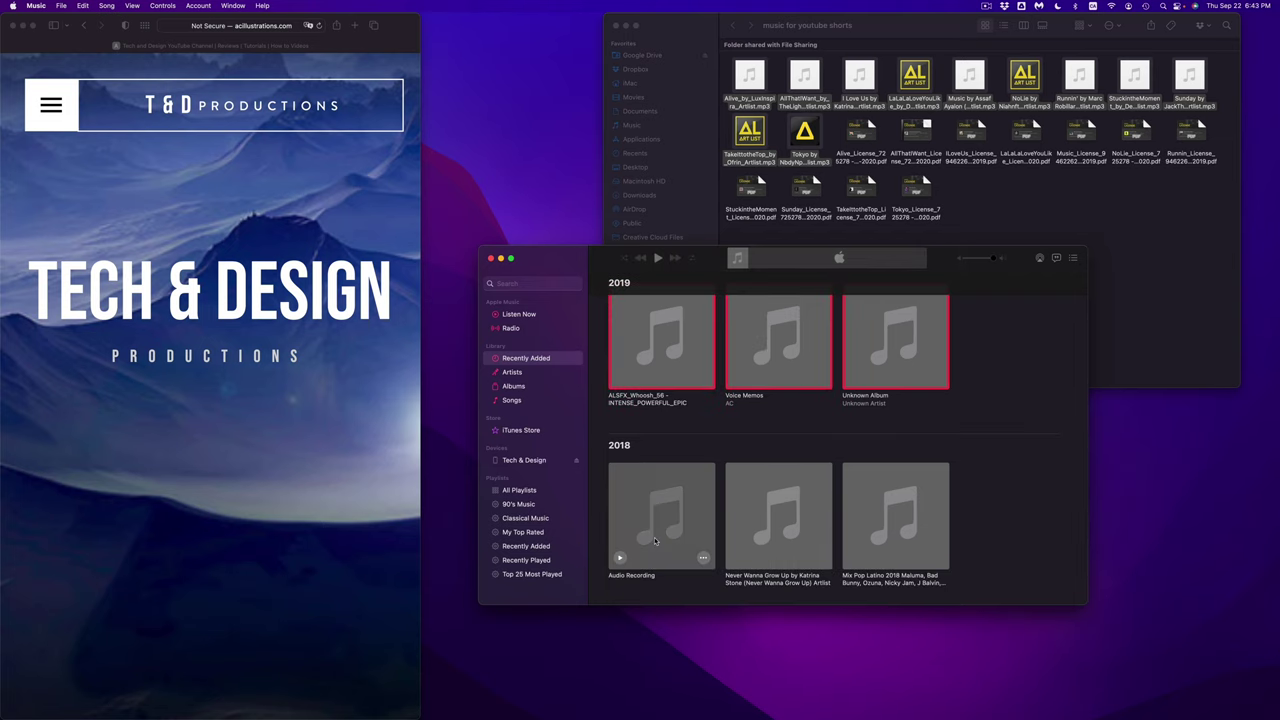
pyautogui.keyDown('super'); pyautogui.click(874, 499); pyautogui.keyUp('super')
pyautogui.keyDown('super'); pyautogui.click(816, 497); pyautogui.keyUp('super')
pyautogui.scroll(-3, 905, 490)
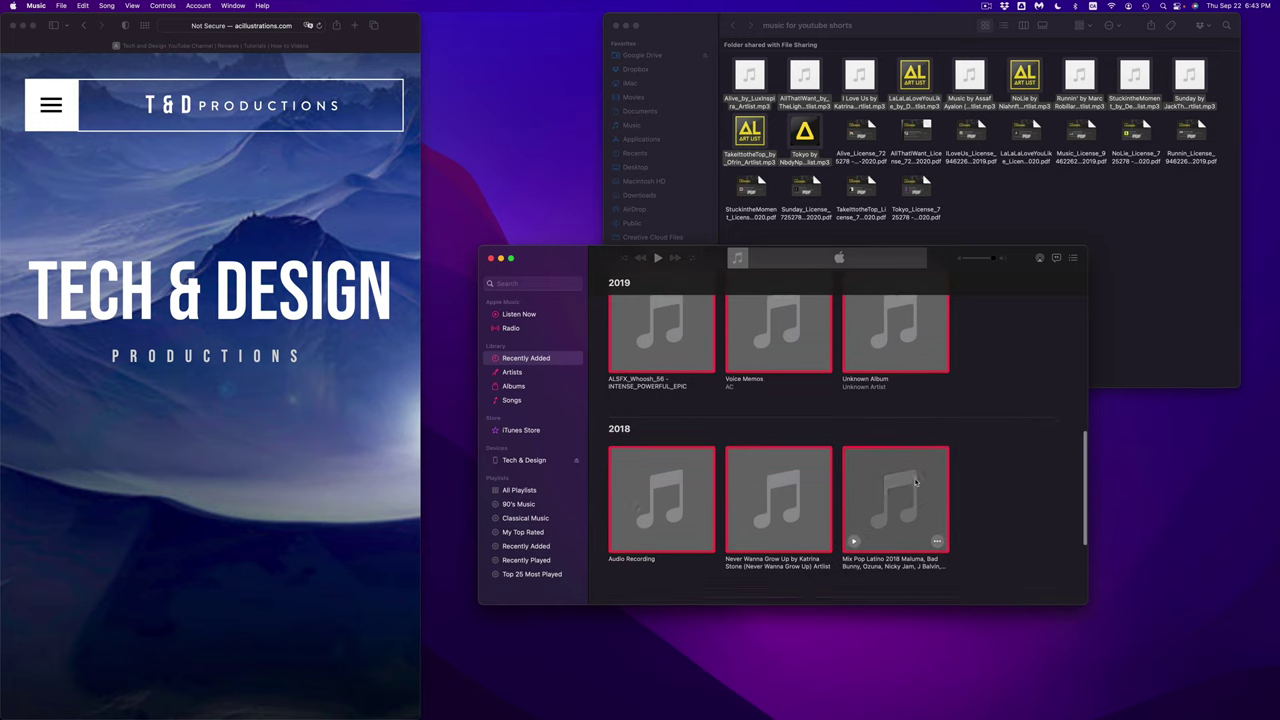
pyautogui.scroll(-2, 914, 482)
pyautogui.keyDown('super'); pyautogui.click(898, 505); pyautogui.keyUp('super')
pyautogui.keyDown('super'); pyautogui.click(760, 495); pyautogui.keyUp('super')
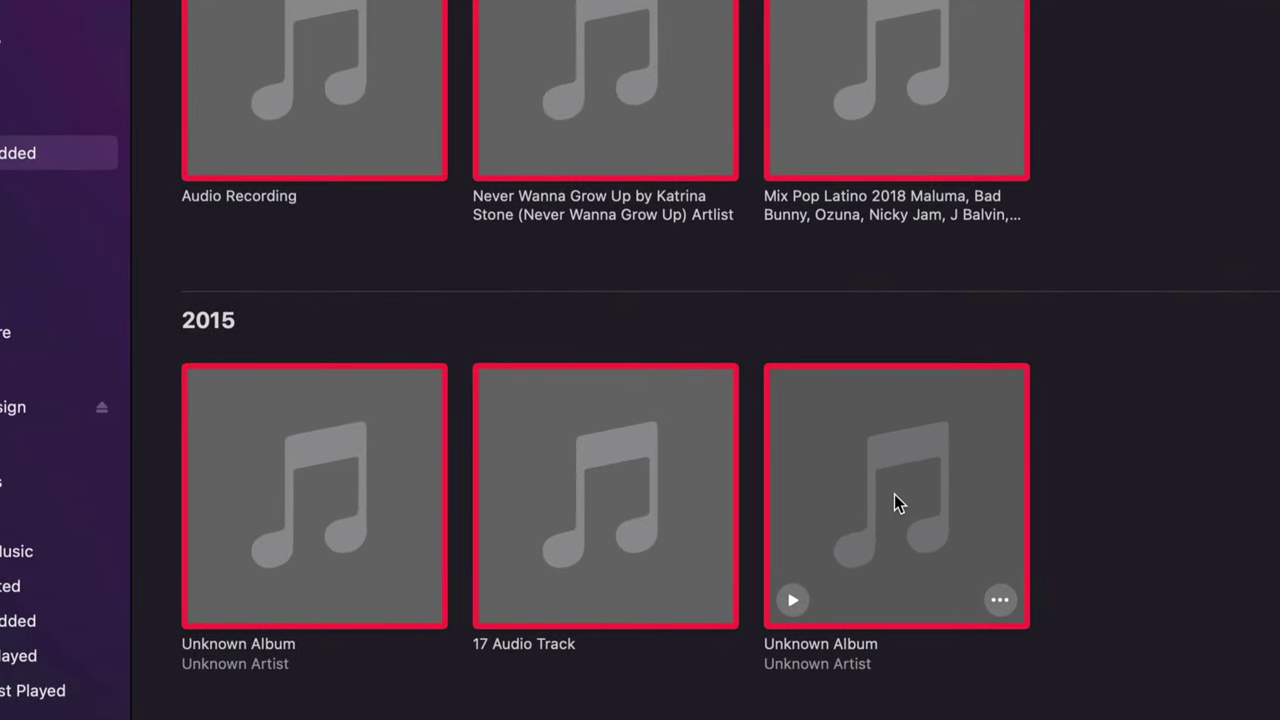
pyautogui.press('Delete')
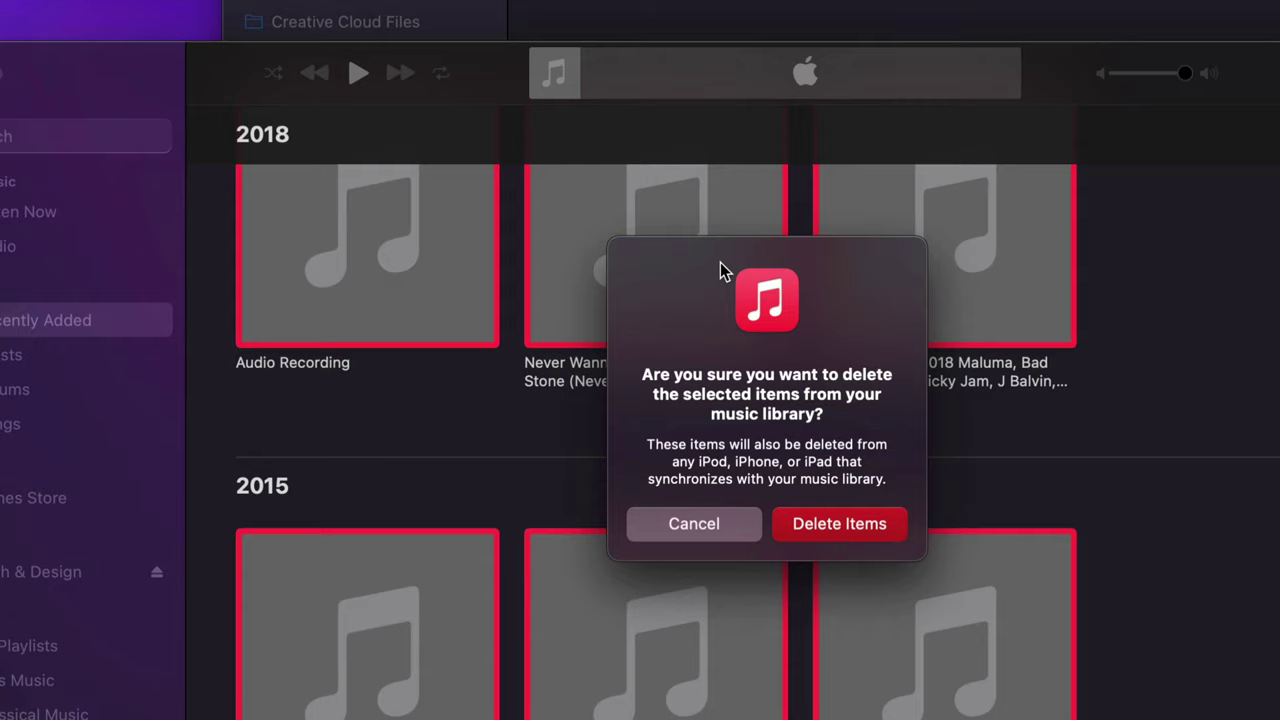
pyautogui.click(840, 525)
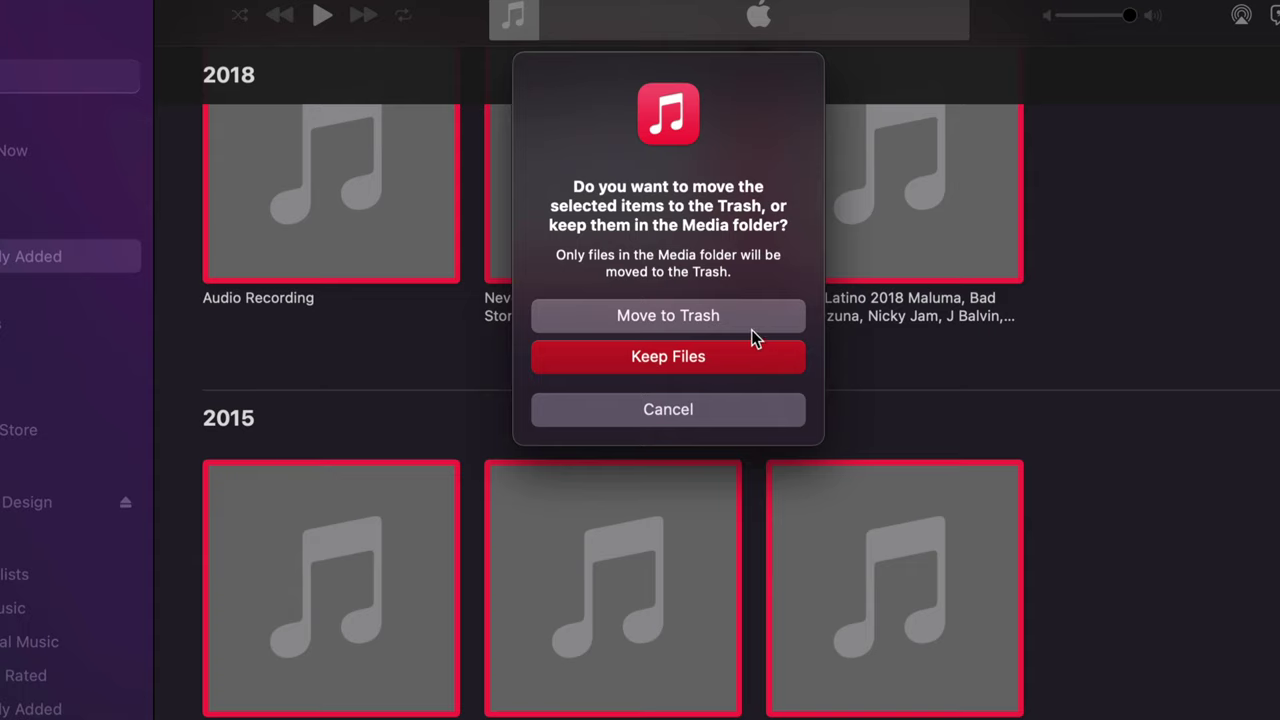
pyautogui.click(667, 318)
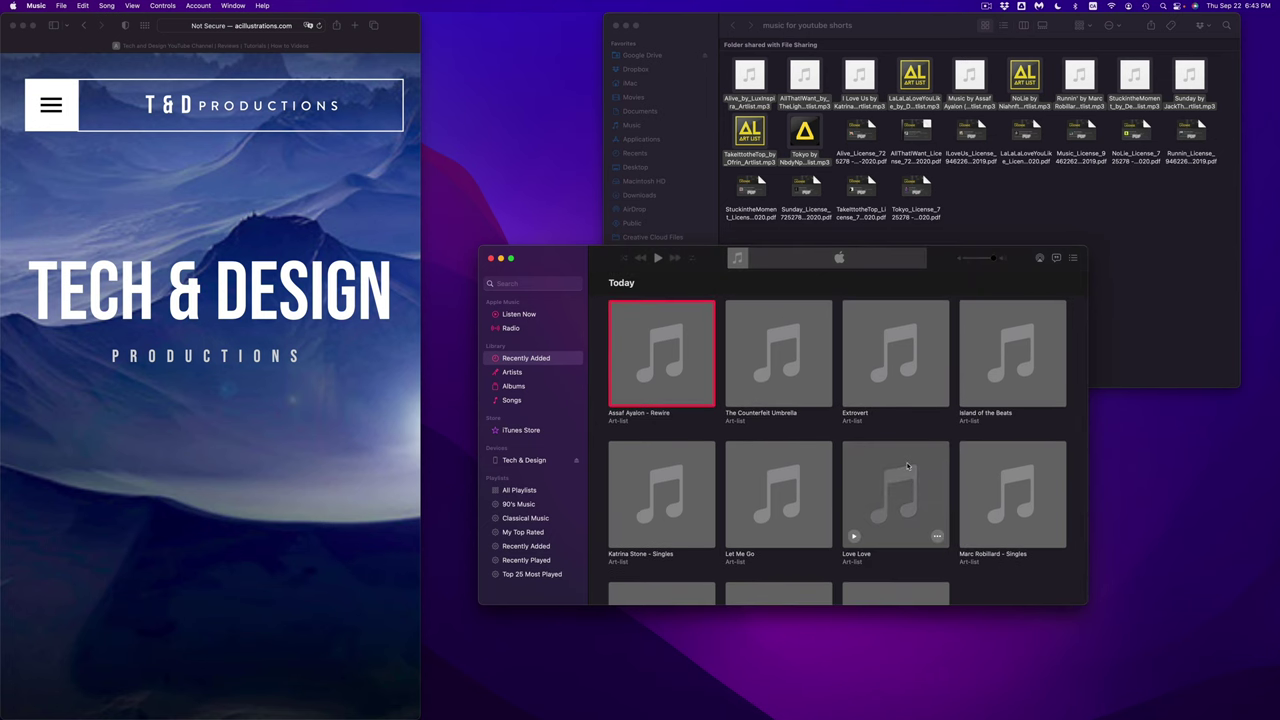
# - Open the sync settings of the Tech & Design iPhone
pyautogui.click(528, 460)
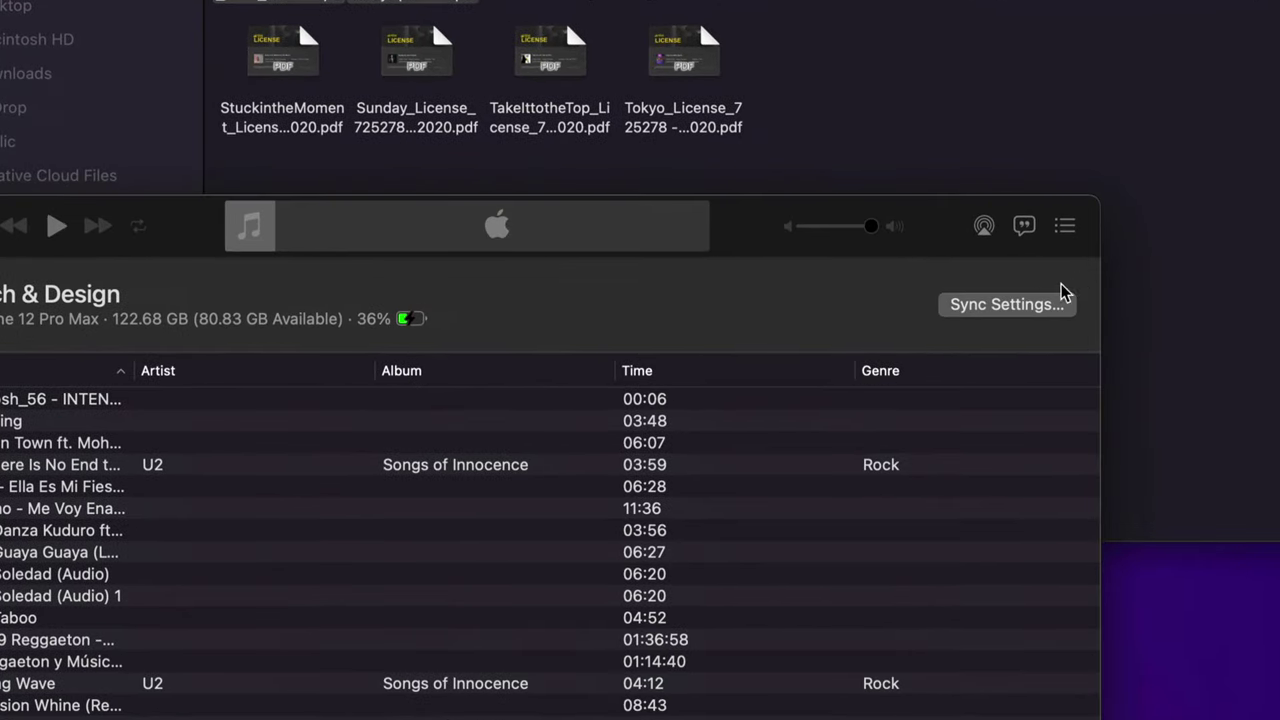
pyautogui.click(977, 309)
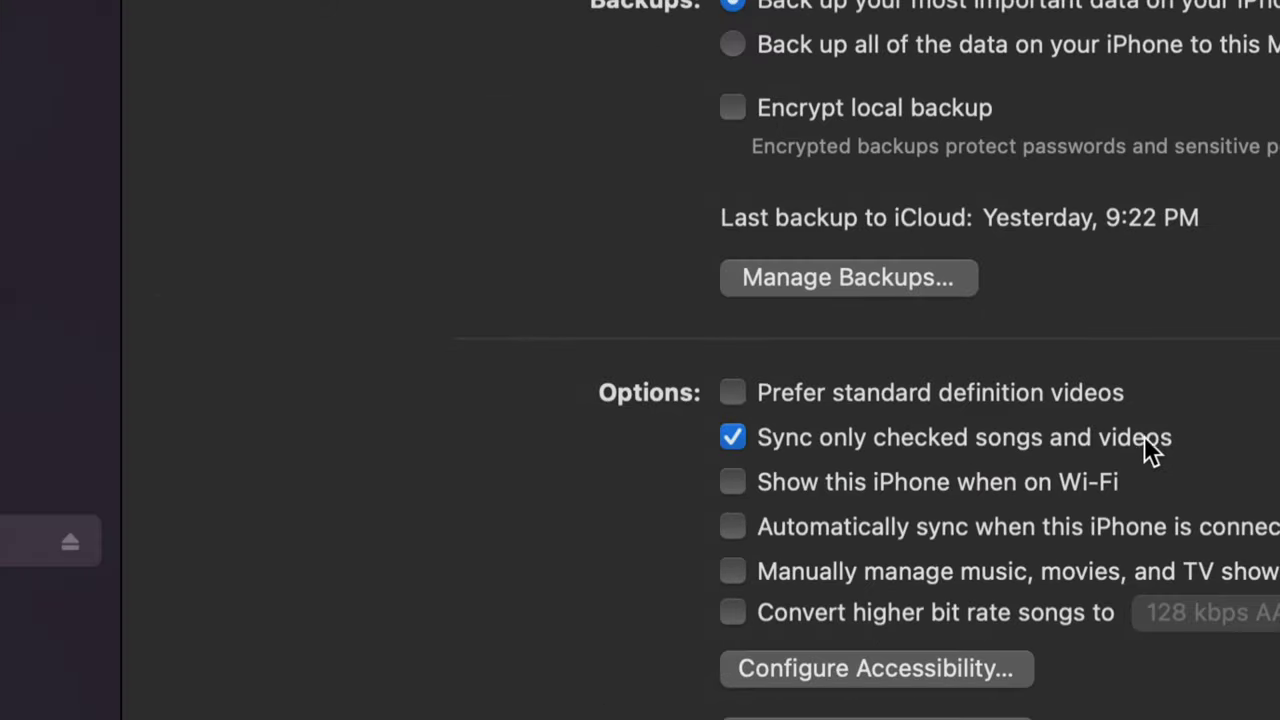
pyautogui.click(735, 440)
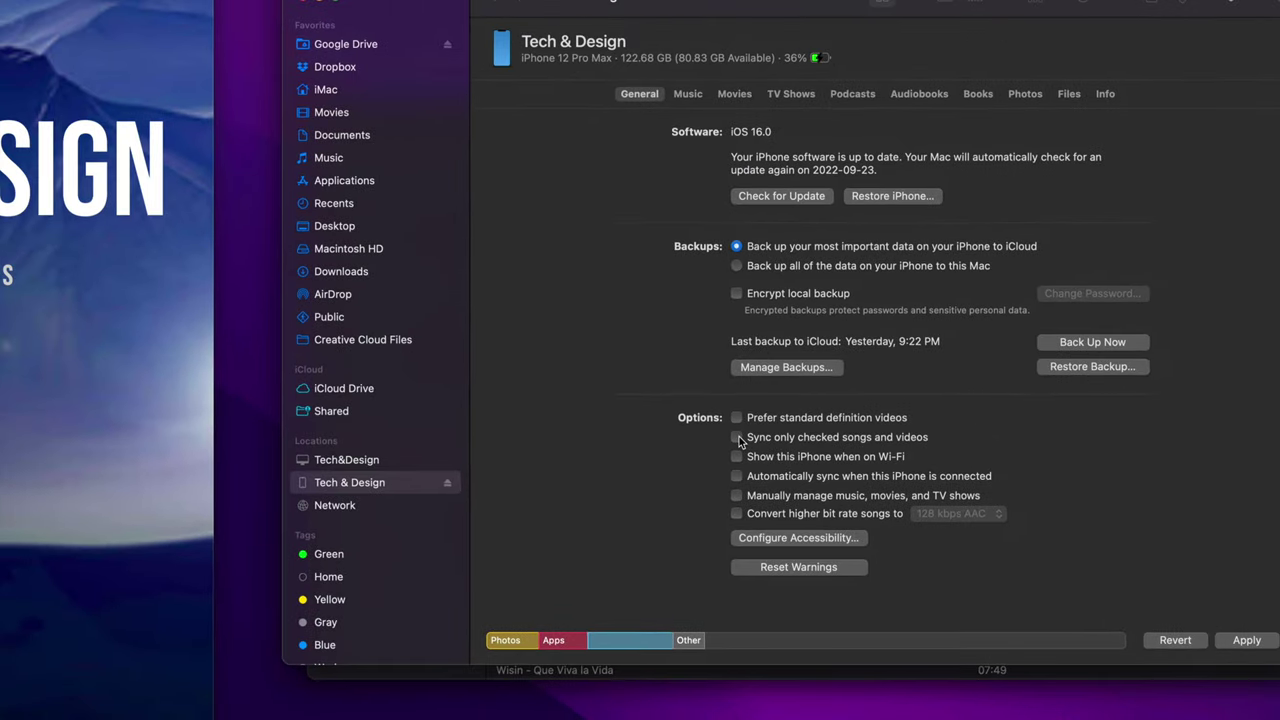
pyautogui.click(738, 438)
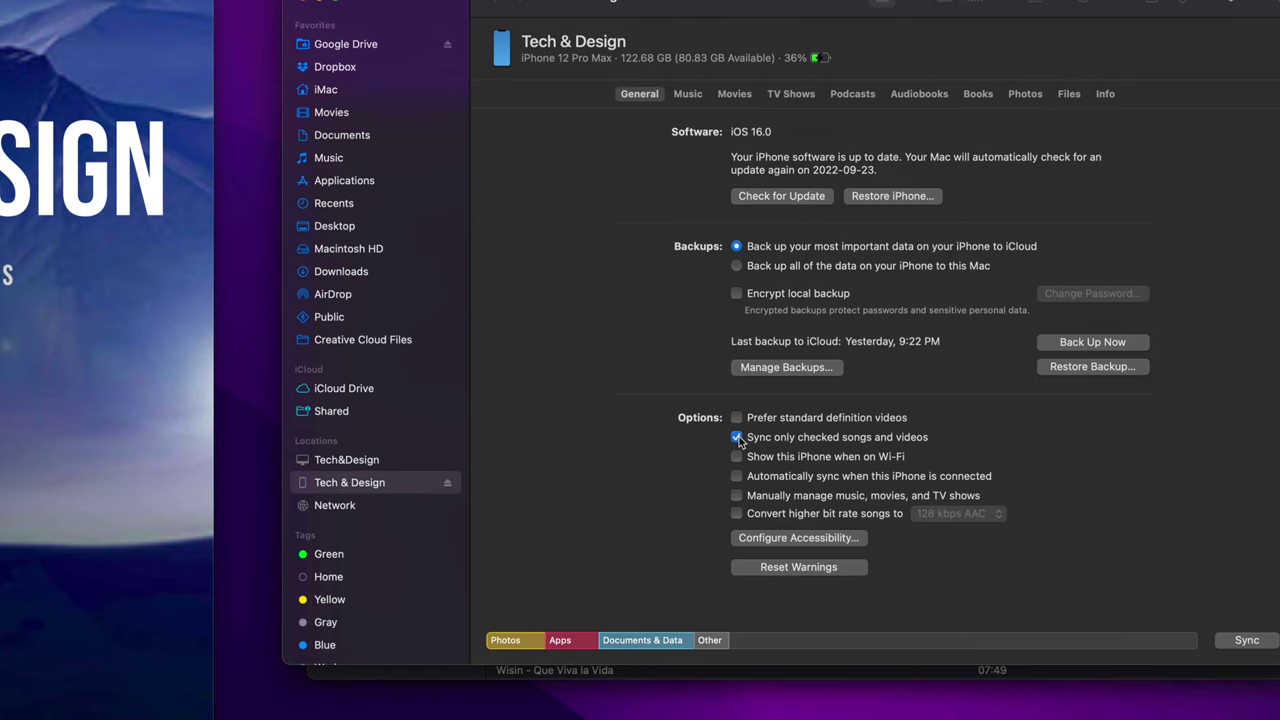
pyautogui.click(738, 438)
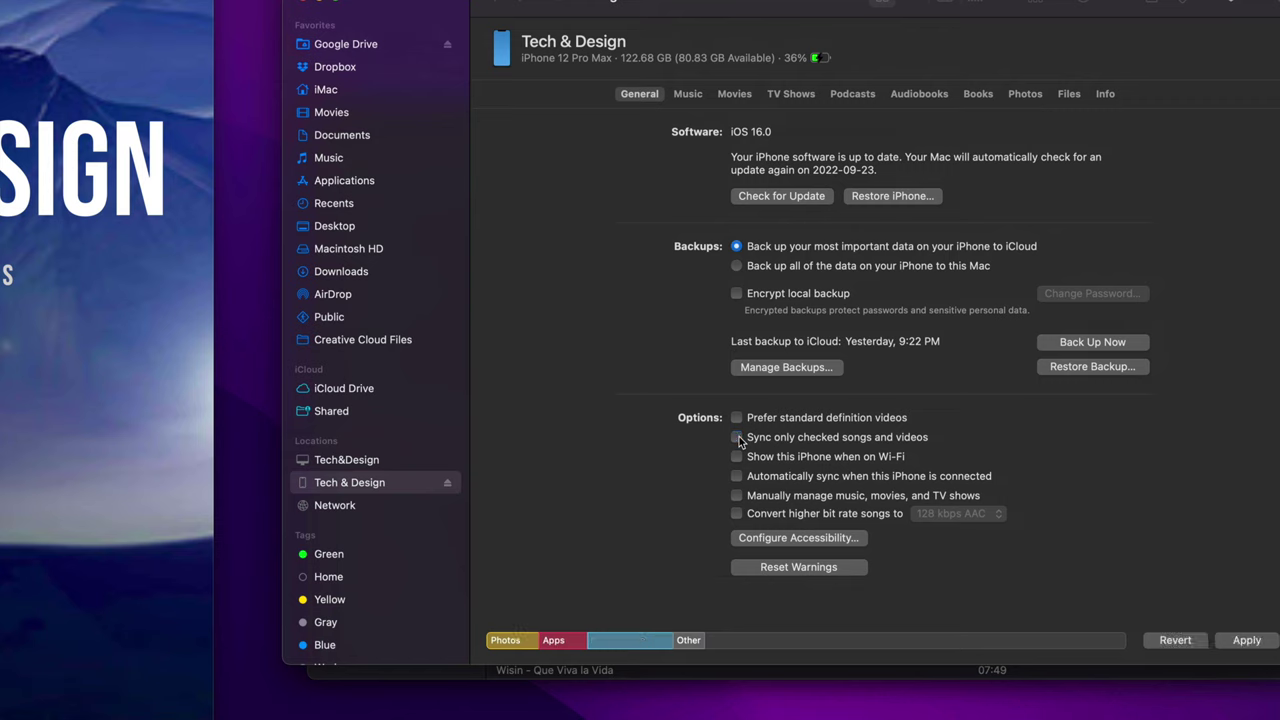
pyautogui.click(738, 438)
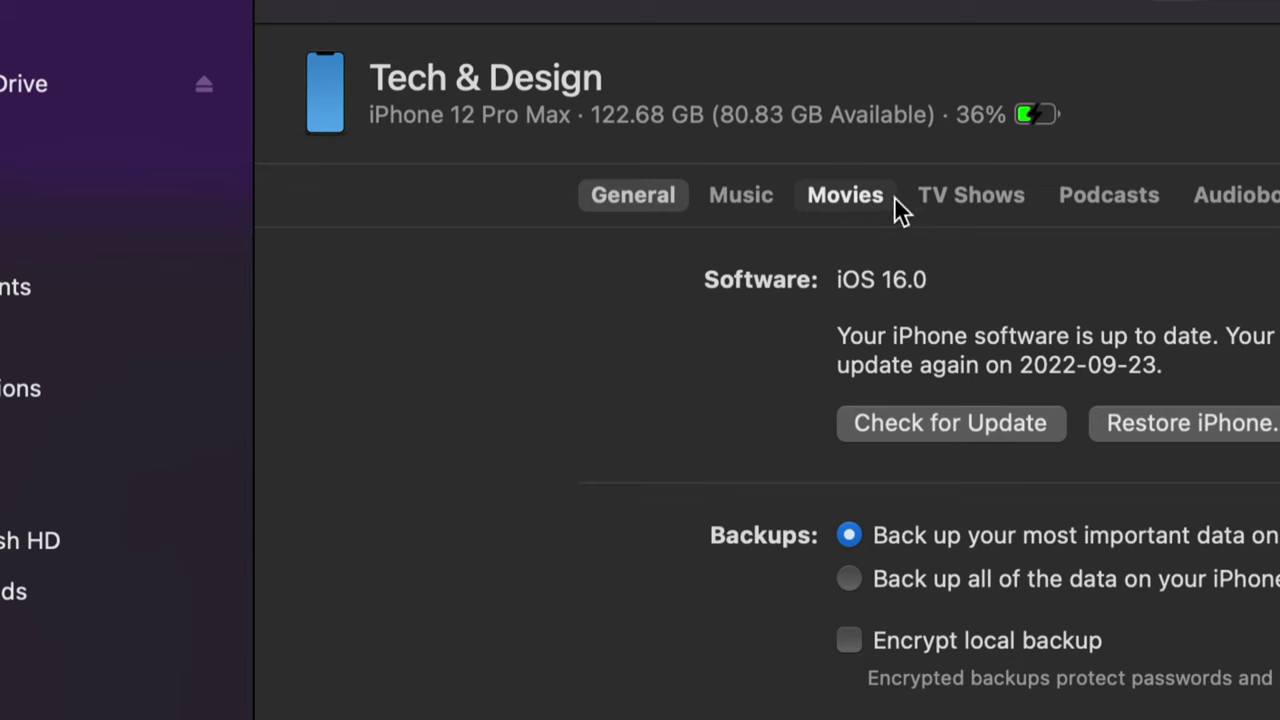
# - Set the iPhone's music sync to selected artists, albums, genres, and playlists, and look through the albums, genres and playlists available for syncing
pyautogui.click(745, 196)
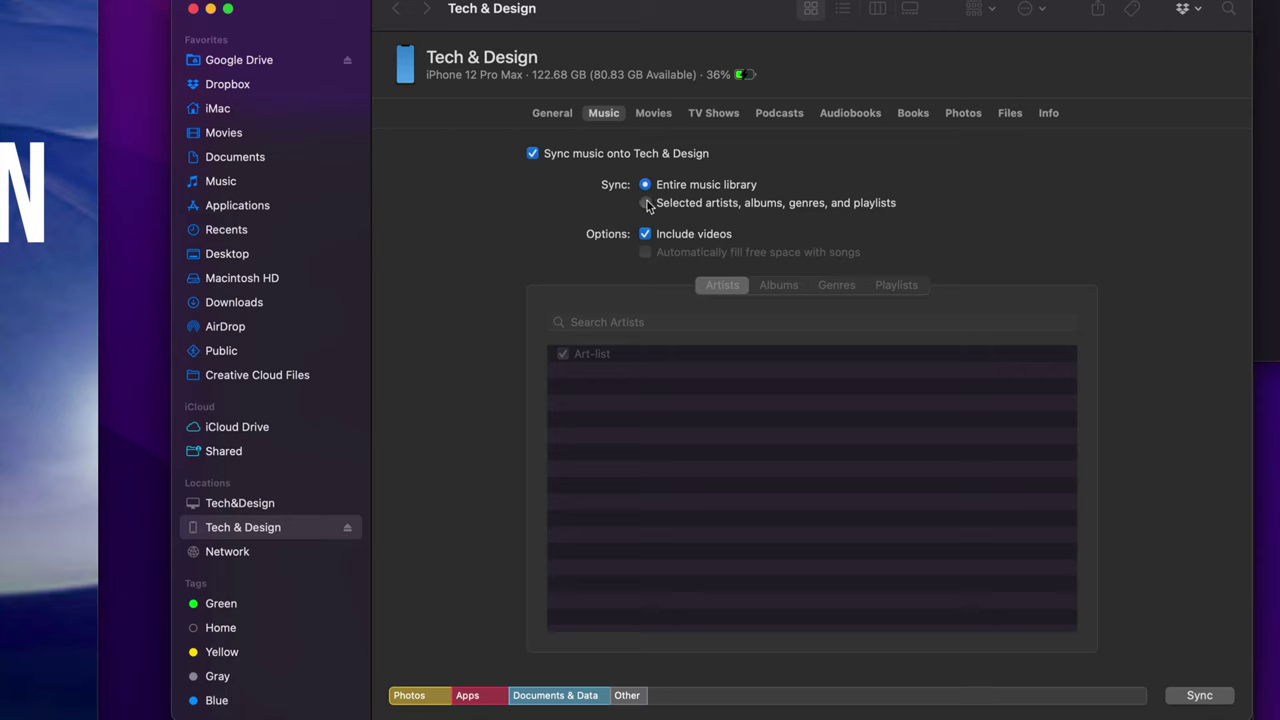
pyautogui.click(645, 203)
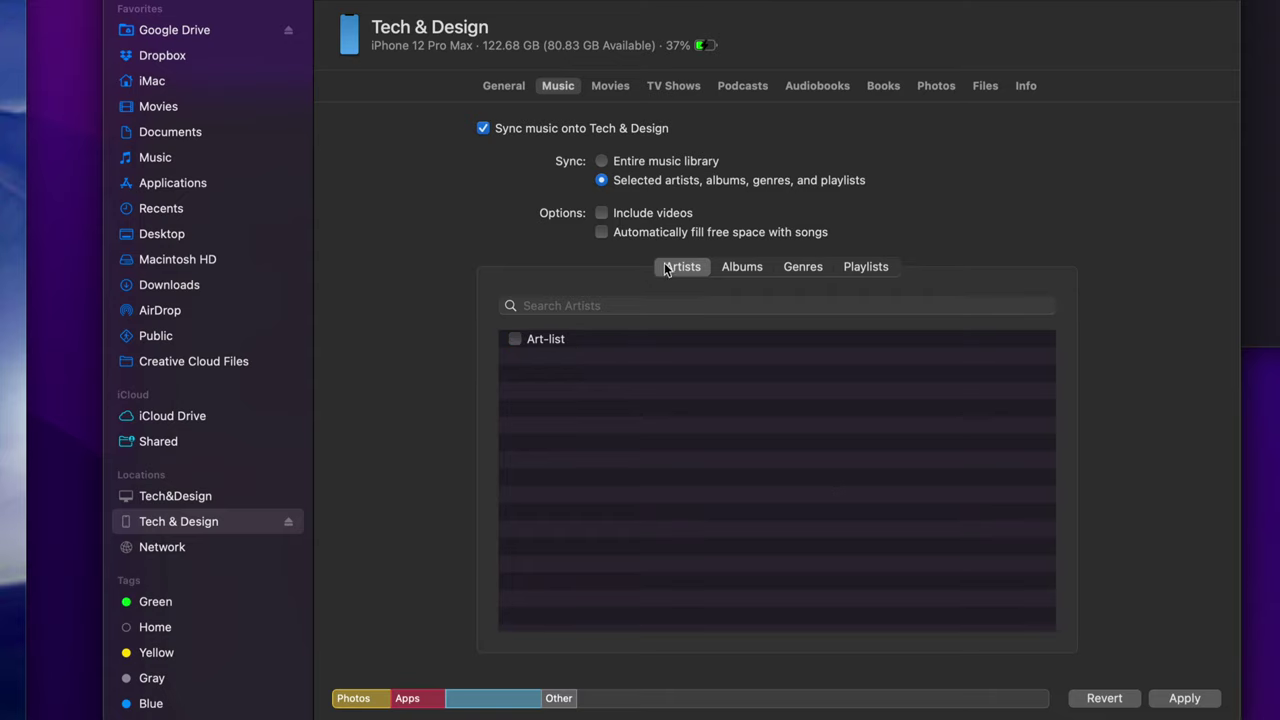
pyautogui.click(745, 272)
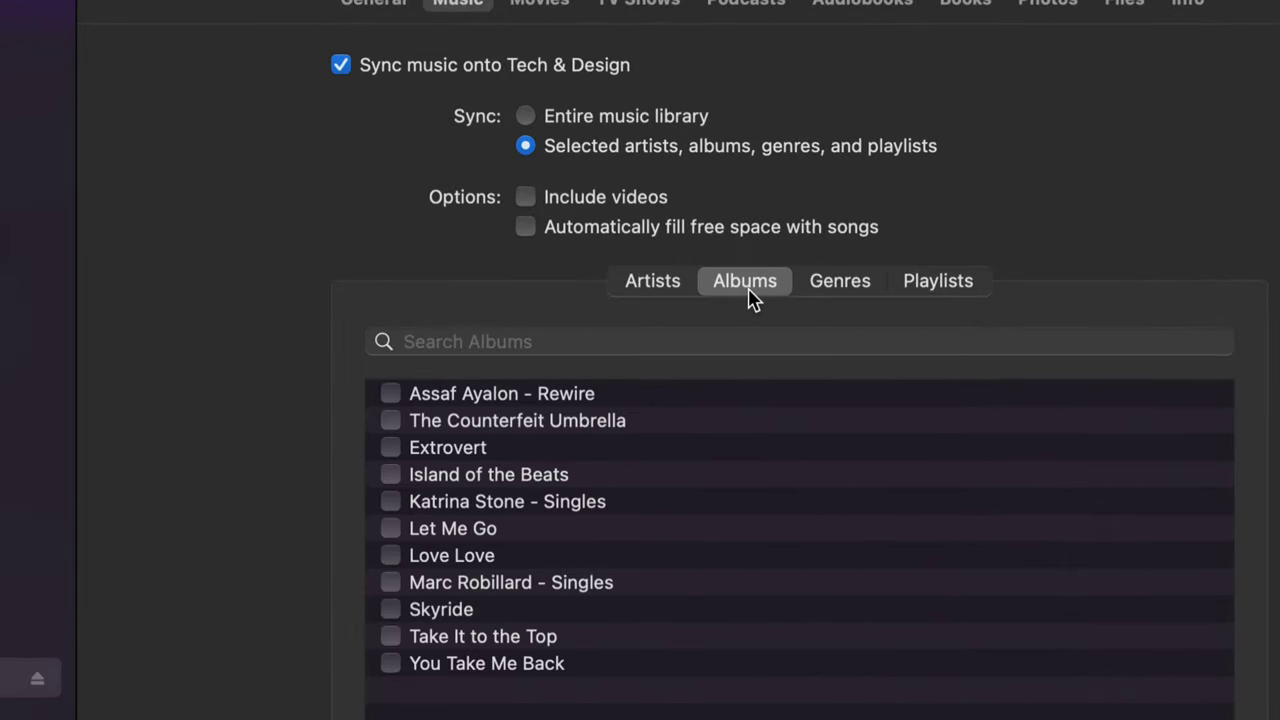
pyautogui.click(840, 284)
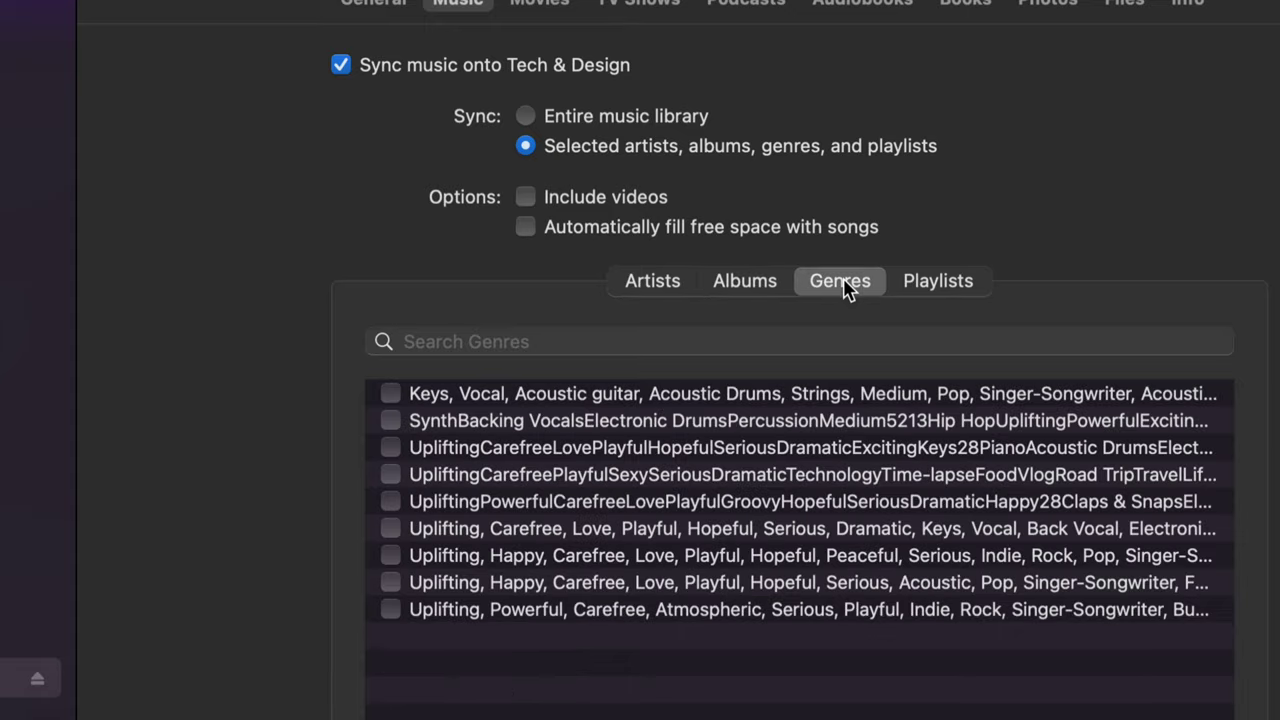
pyautogui.click(920, 286)
# - Mark all eleven albums for syncing, from You Take Me Back up to the Rewire album
pyautogui.click(751, 285)
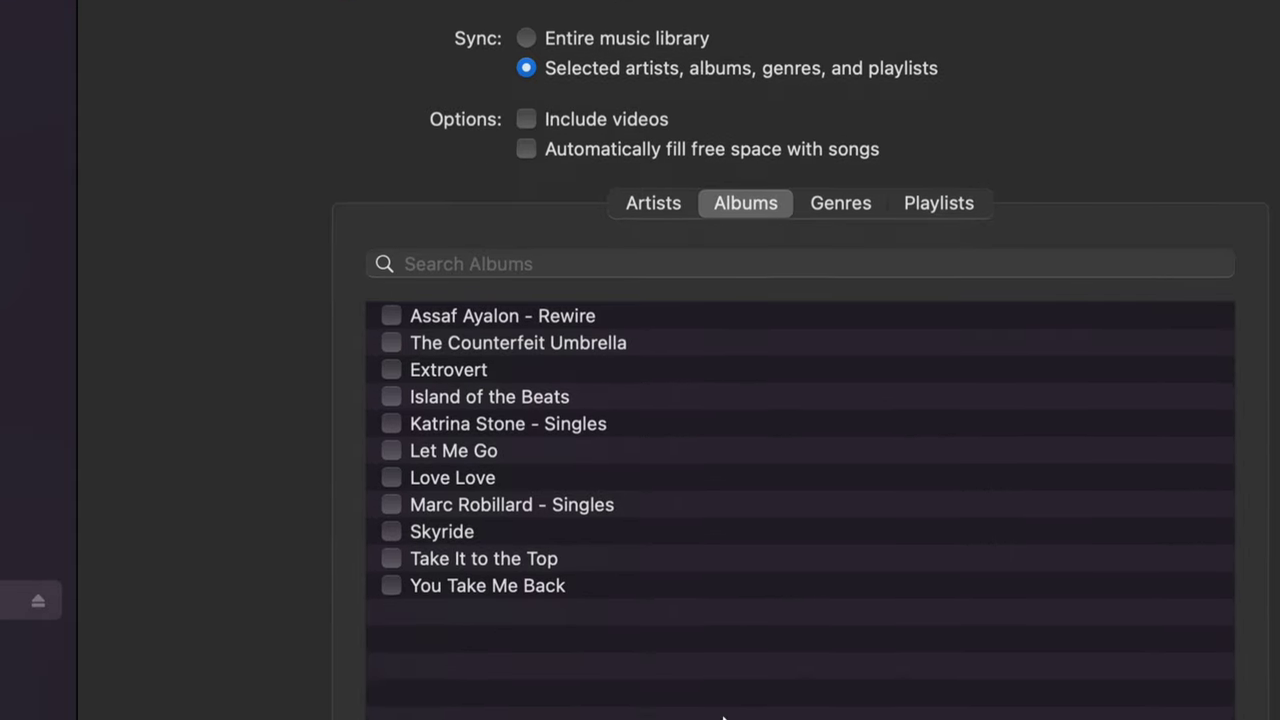
pyautogui.click(391, 530)
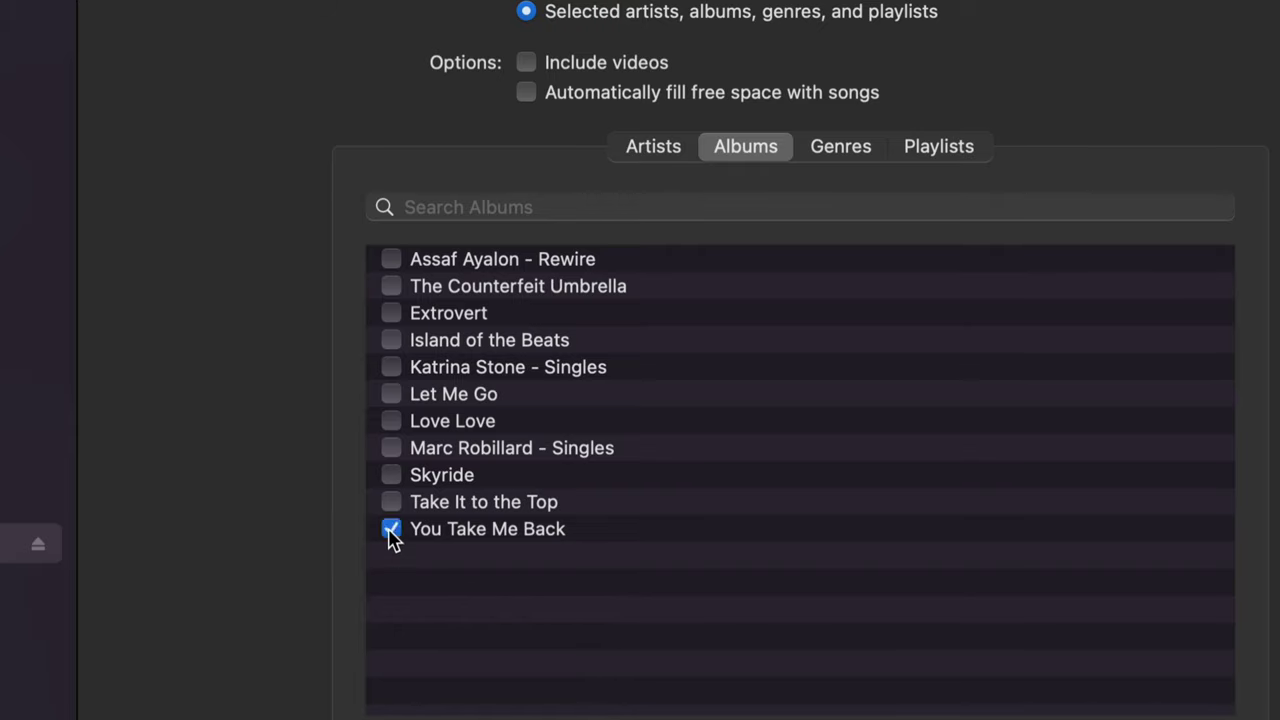
pyautogui.click(391, 502)
pyautogui.click(391, 475)
pyautogui.click(391, 448)
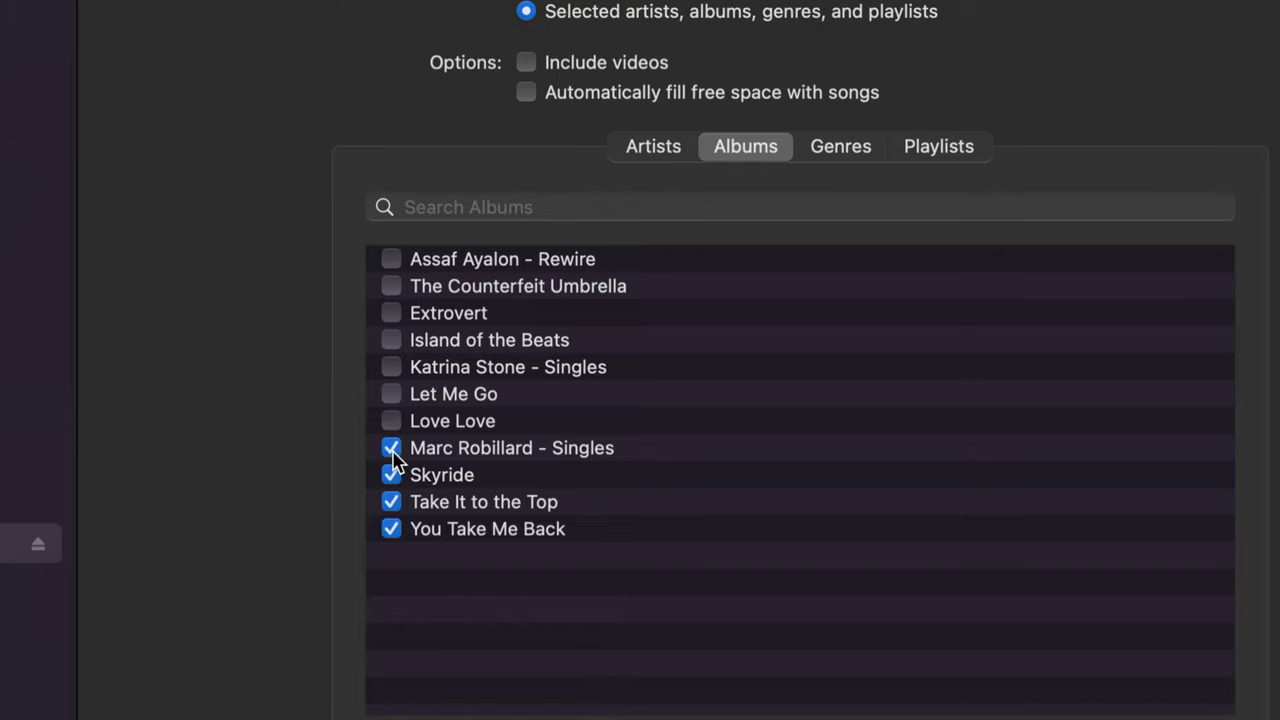
pyautogui.click(391, 421)
pyautogui.click(391, 394)
pyautogui.click(391, 367)
pyautogui.click(391, 340)
pyautogui.click(391, 313)
pyautogui.click(391, 286)
pyautogui.click(391, 259)
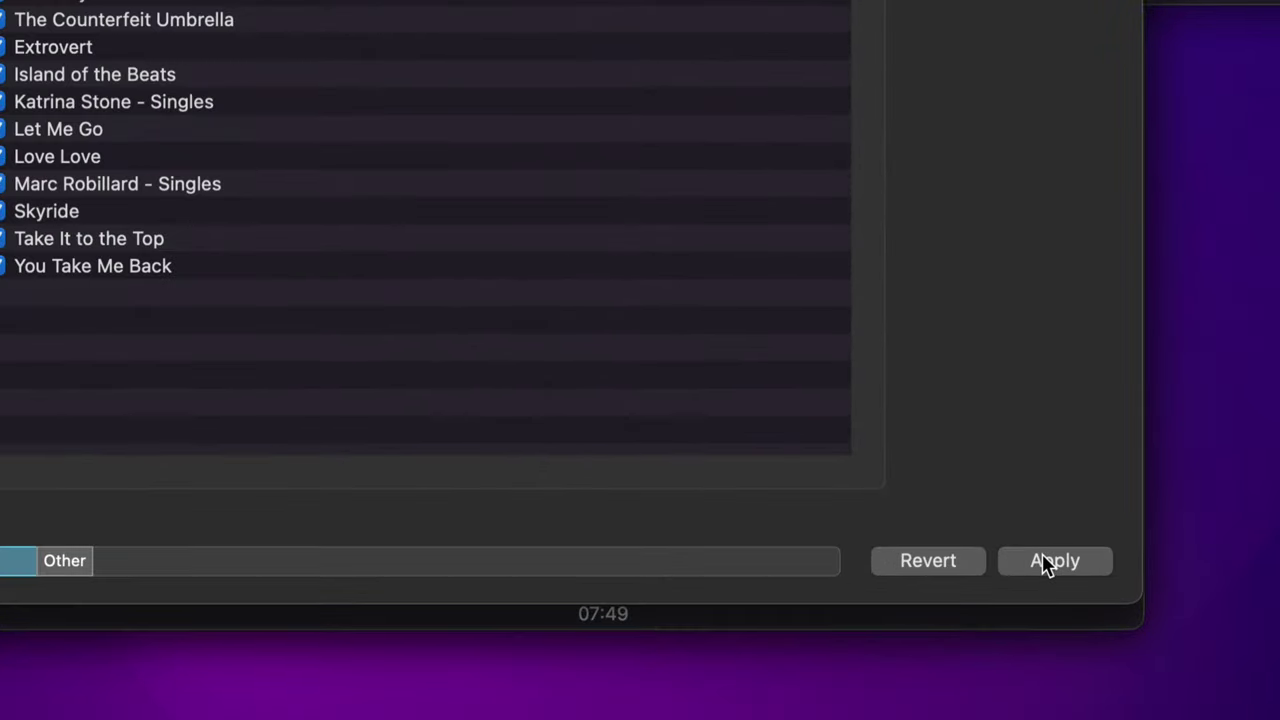
# - Apply the music sync settings to the Tech & Design iPhone and accept syncing without the Music app installed
pyautogui.click(1071, 569)
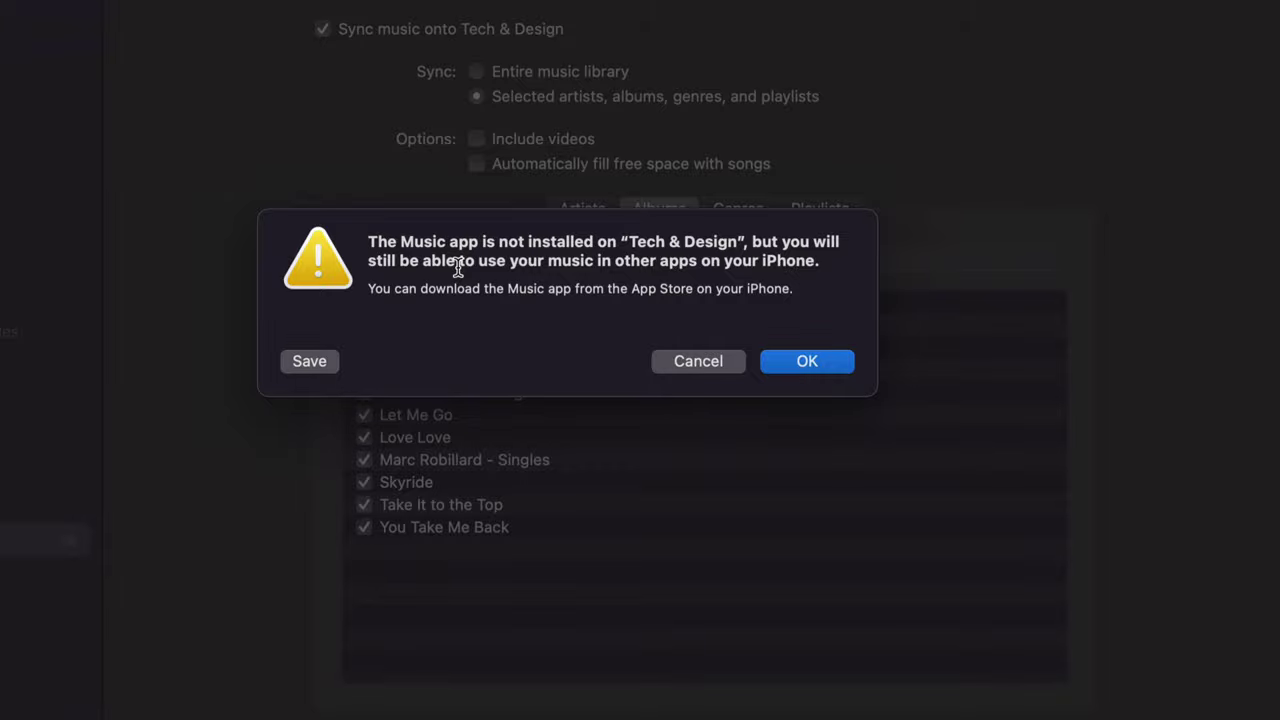
pyautogui.click(808, 362)
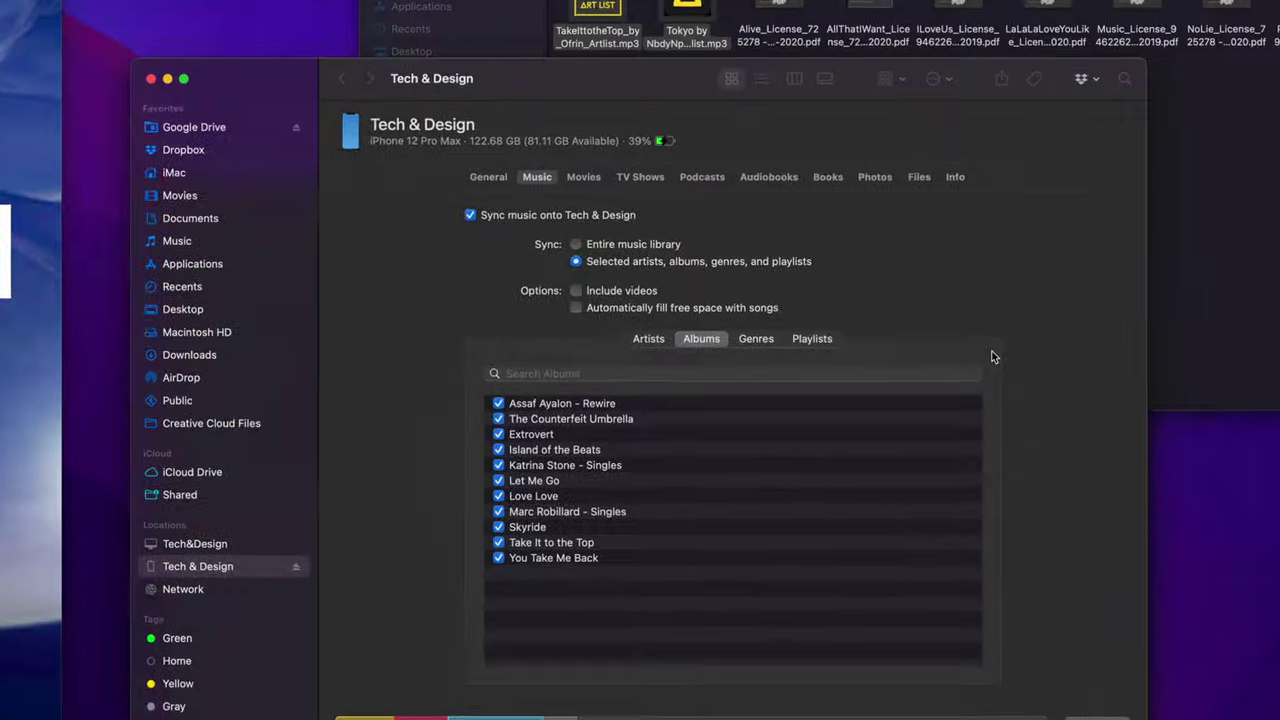